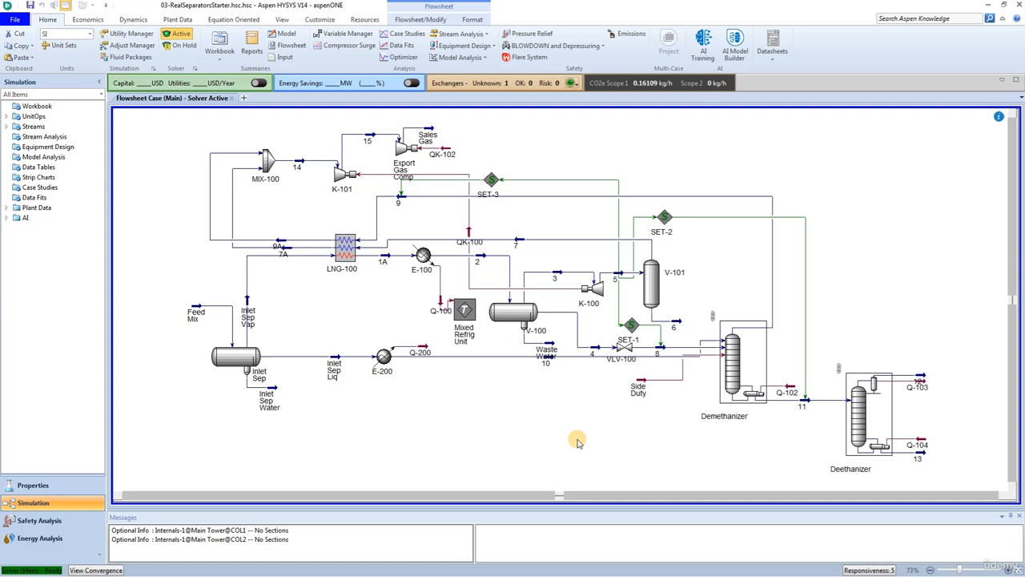
- Open the Inlet Sep three-phase separator and review the conditions of its feed and product streams
mouse_move(230, 362)
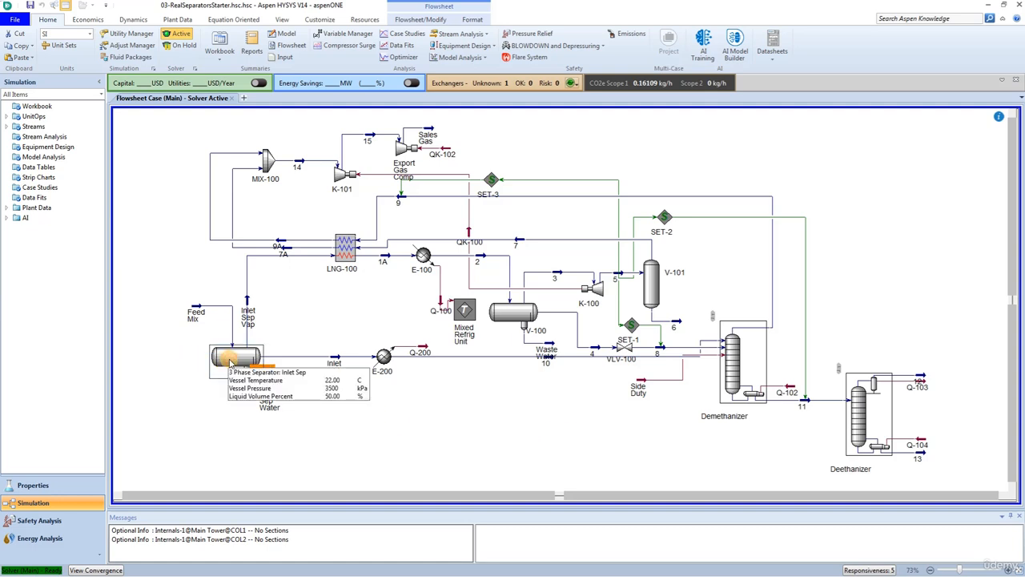
double_click(230, 358)
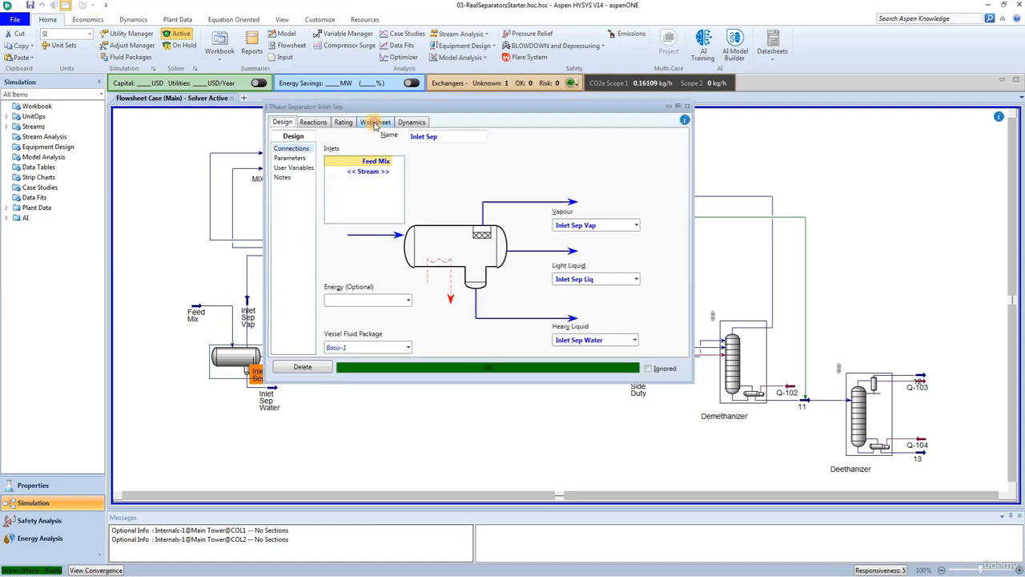
click(375, 123)
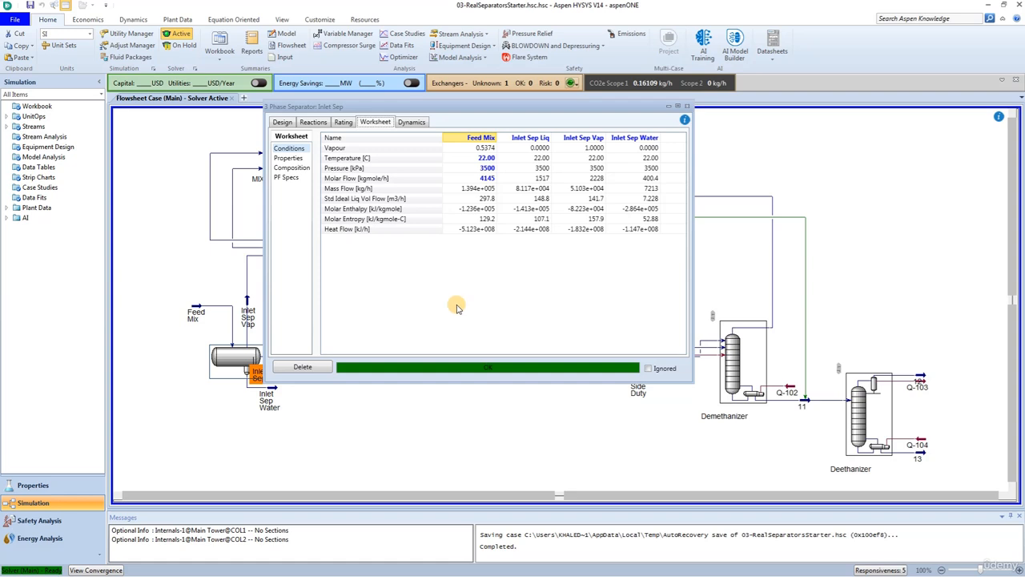
- Set the separator's carry over model to Product Basis, specified by flow on a mass basis
click(343, 122)
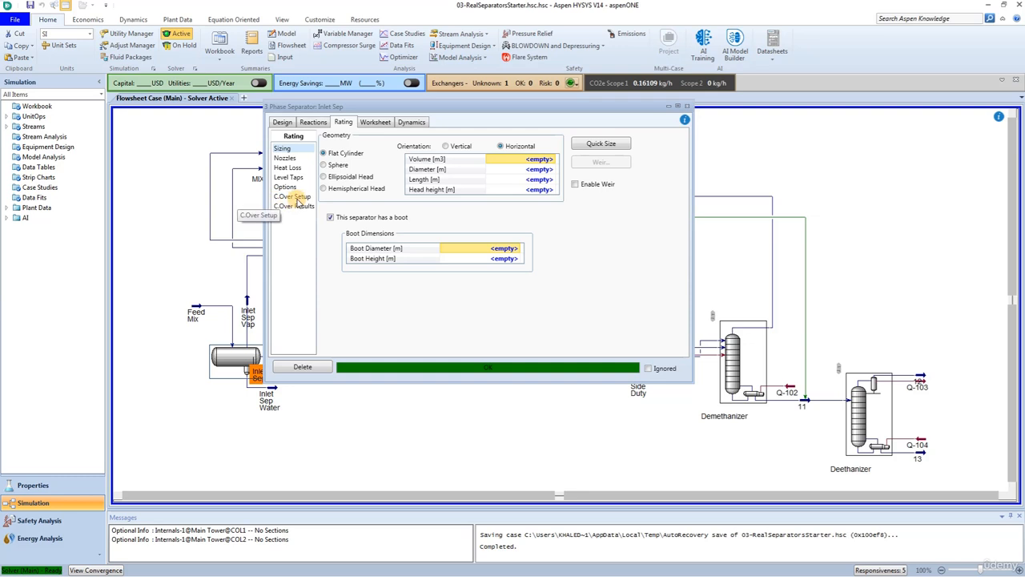
click(297, 197)
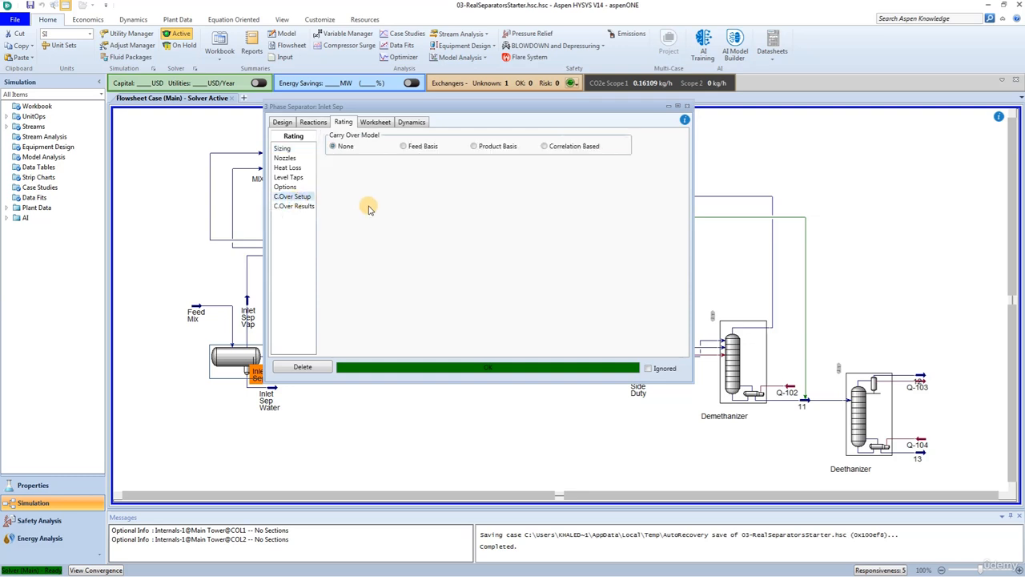
click(474, 146)
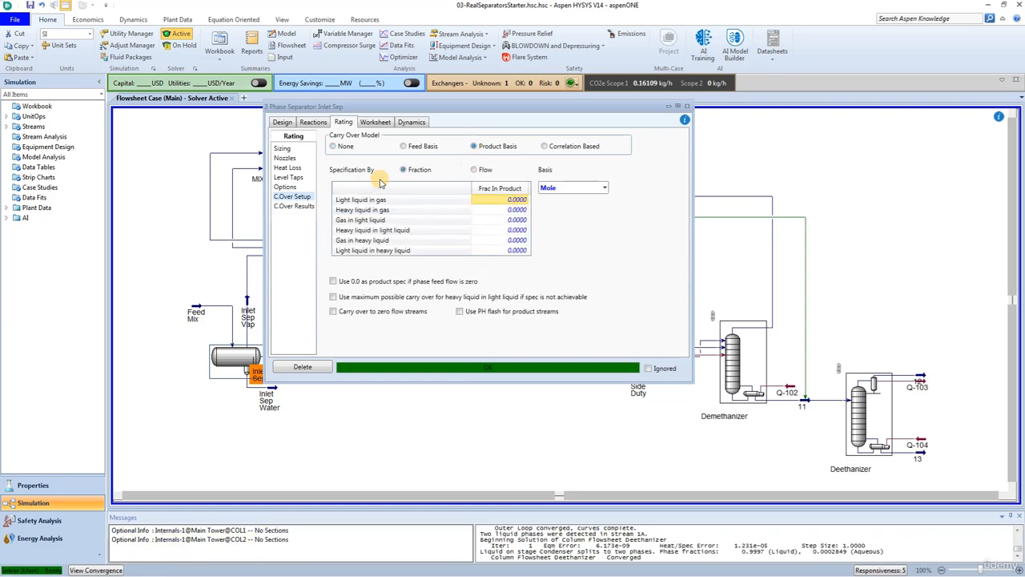
click(554, 187)
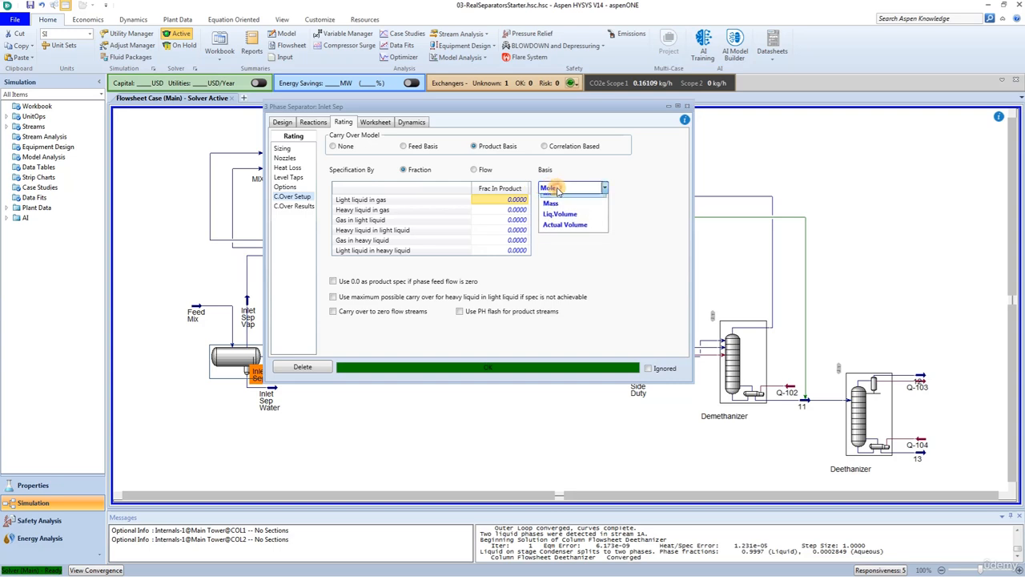
click(553, 213)
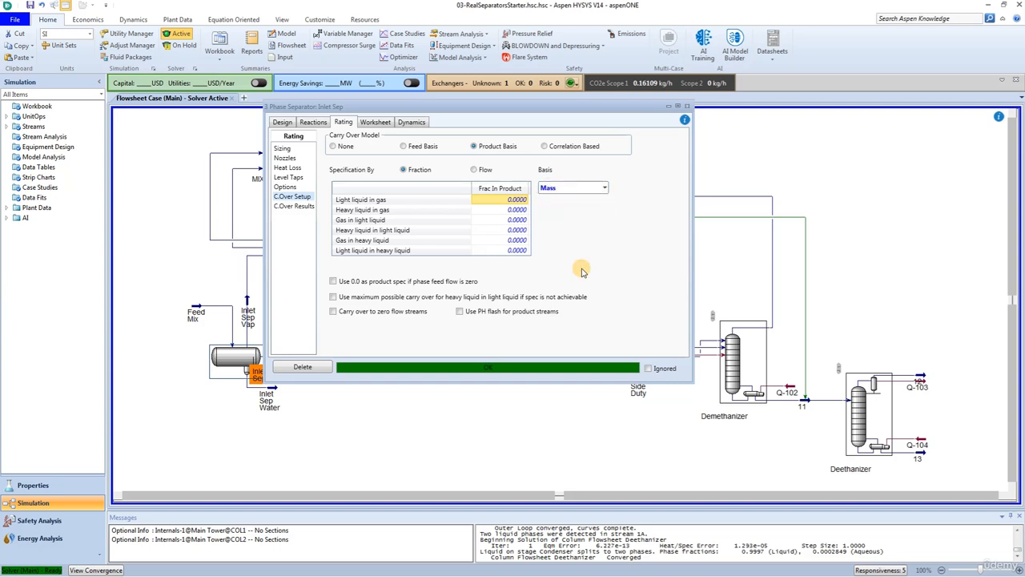
click(474, 170)
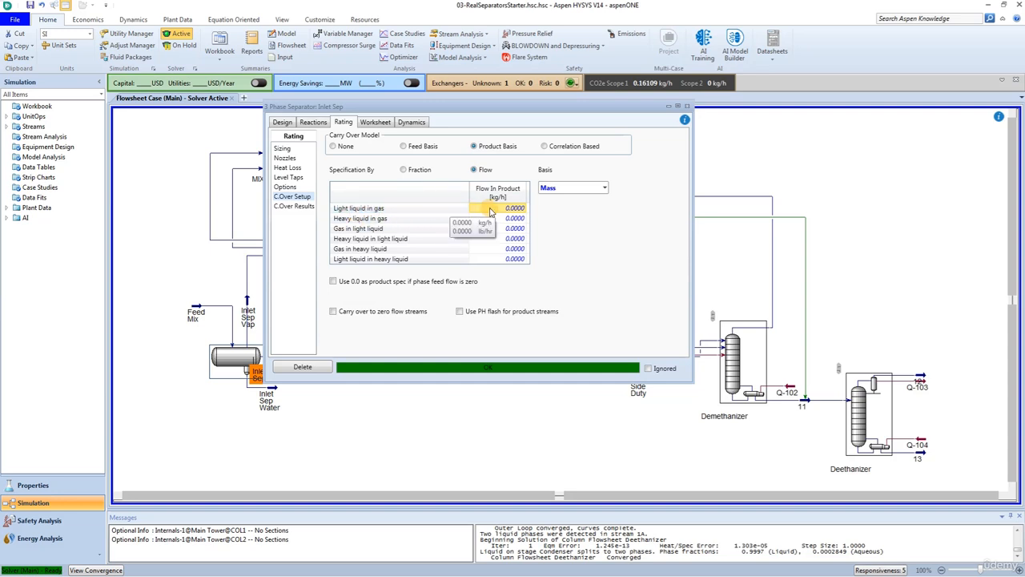
- Set the carry over flows to 1800 kg/h light liquid in gas and 300 kg/h heavy liquid in gas
text(180)
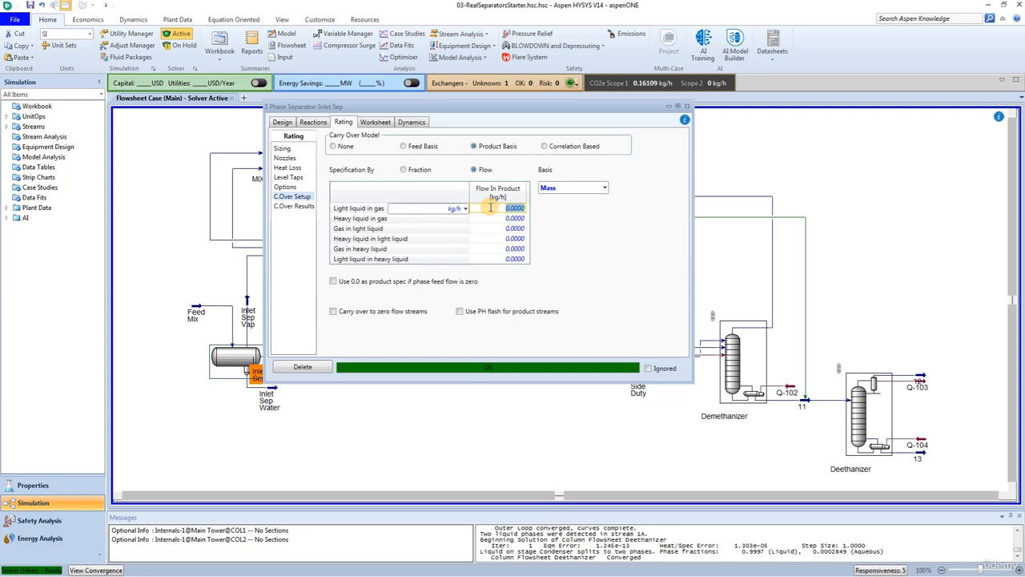
text(0)
key(Return)
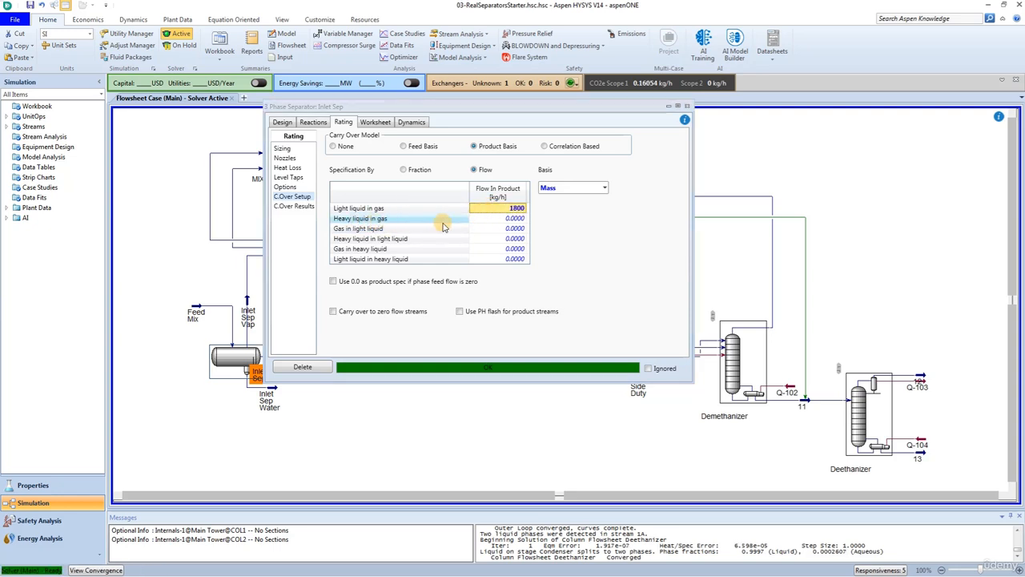
click(503, 221)
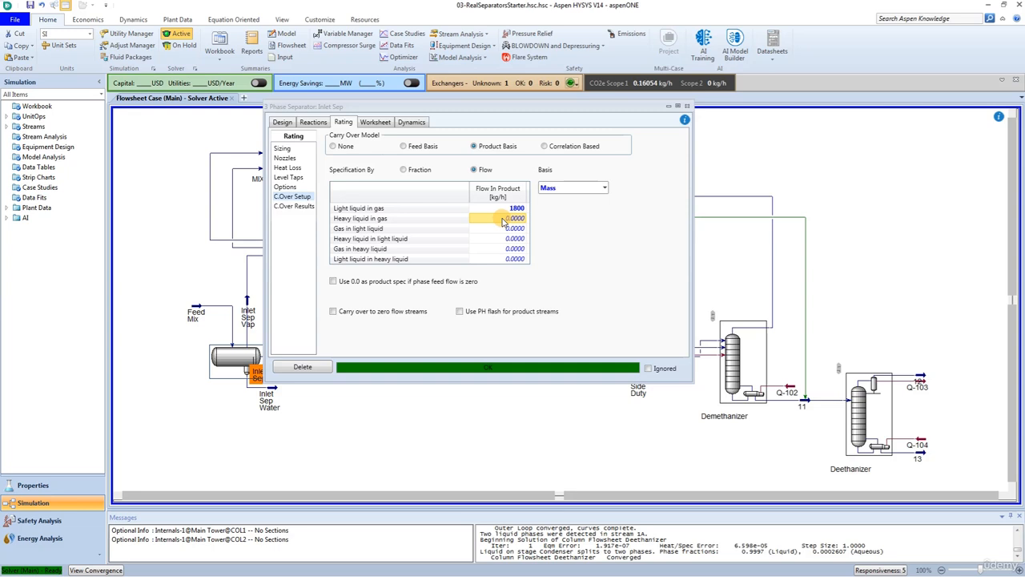
text(300)
key(Return)
- Review the separator's carry over results and the resulting stream conditions
click(283, 208)
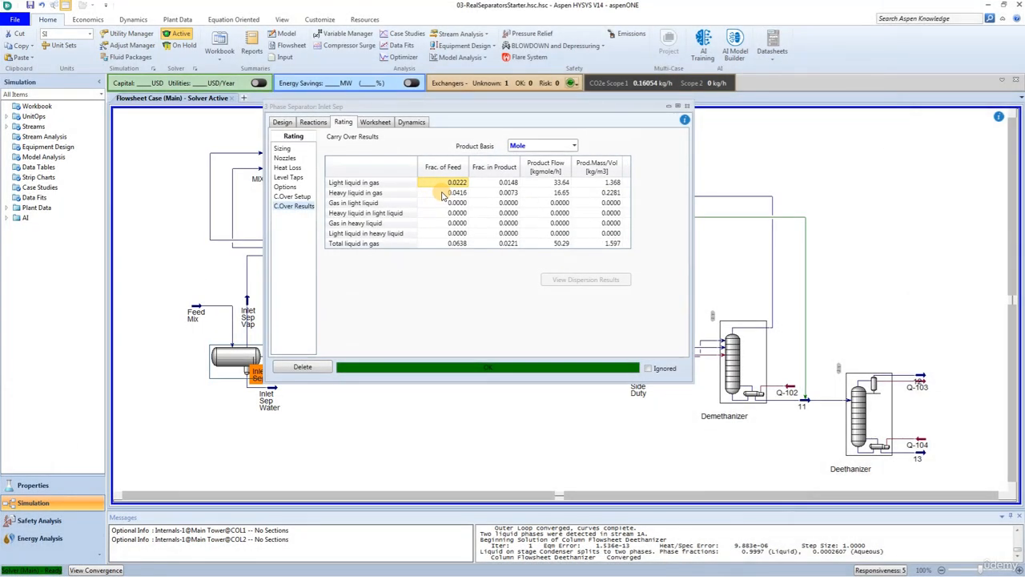
click(375, 122)
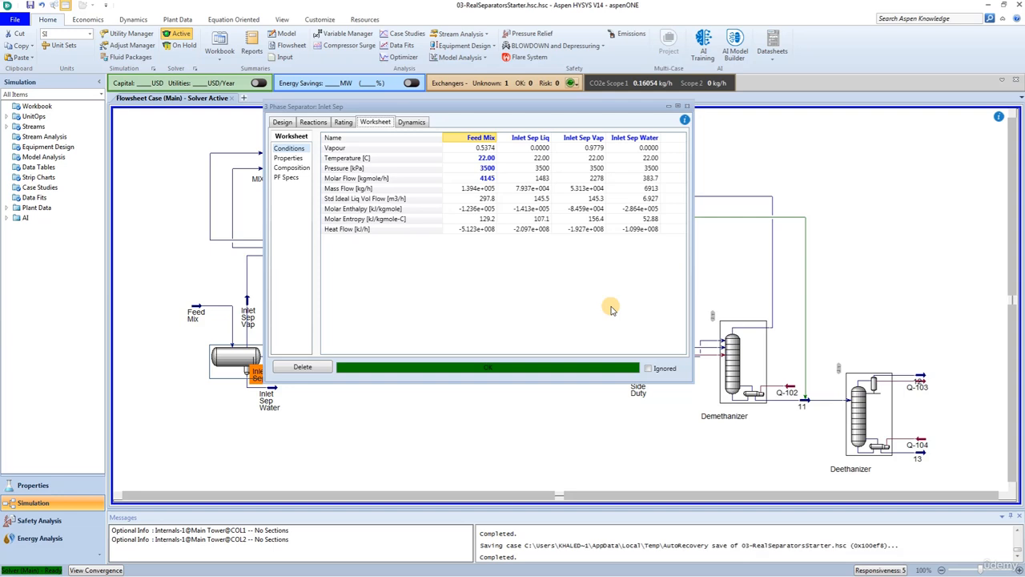
- Switch the carry over model to Correlation Based and choose Profes ProSeparator as the overall correlation
click(343, 122)
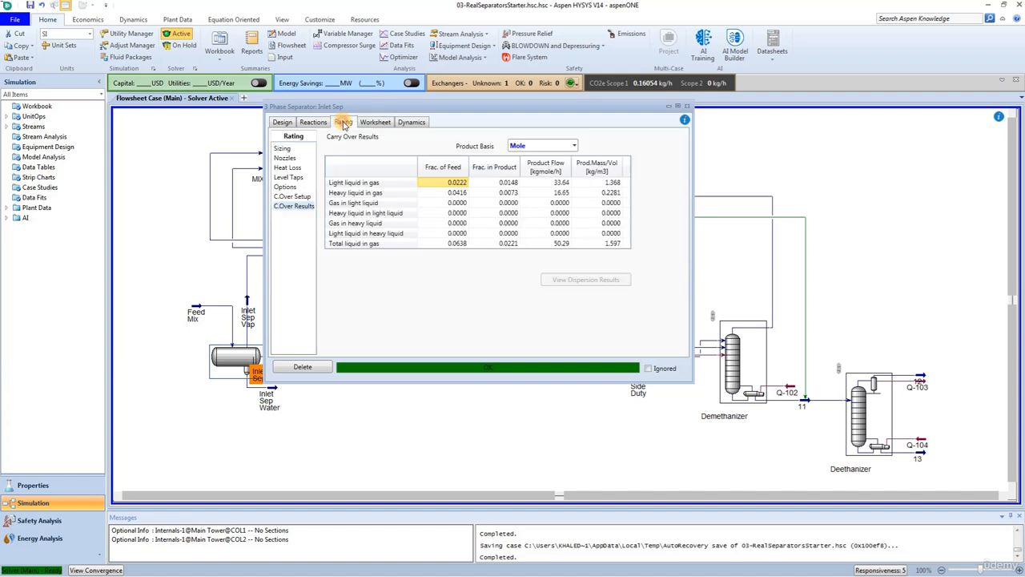
click(292, 196)
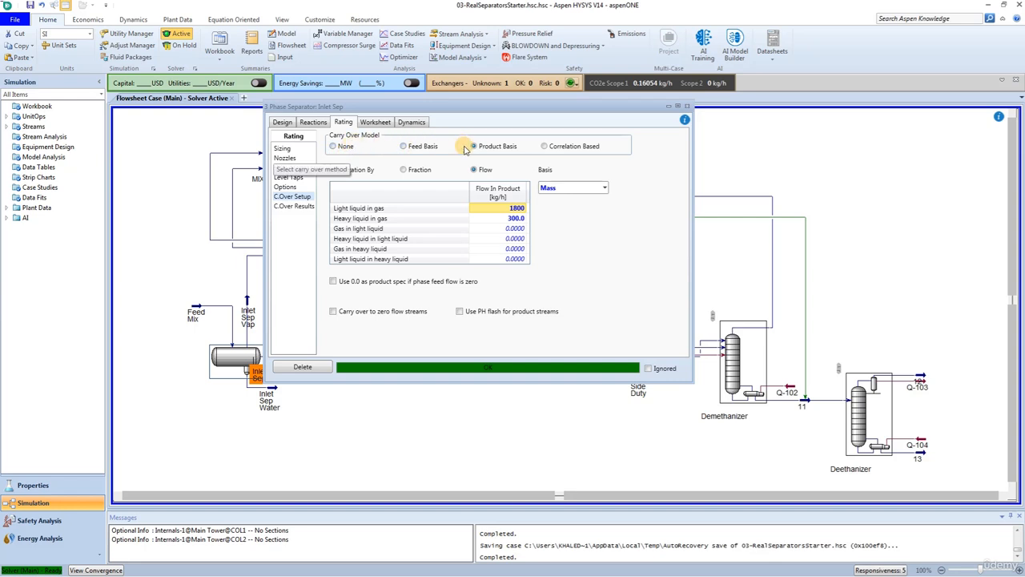
click(548, 148)
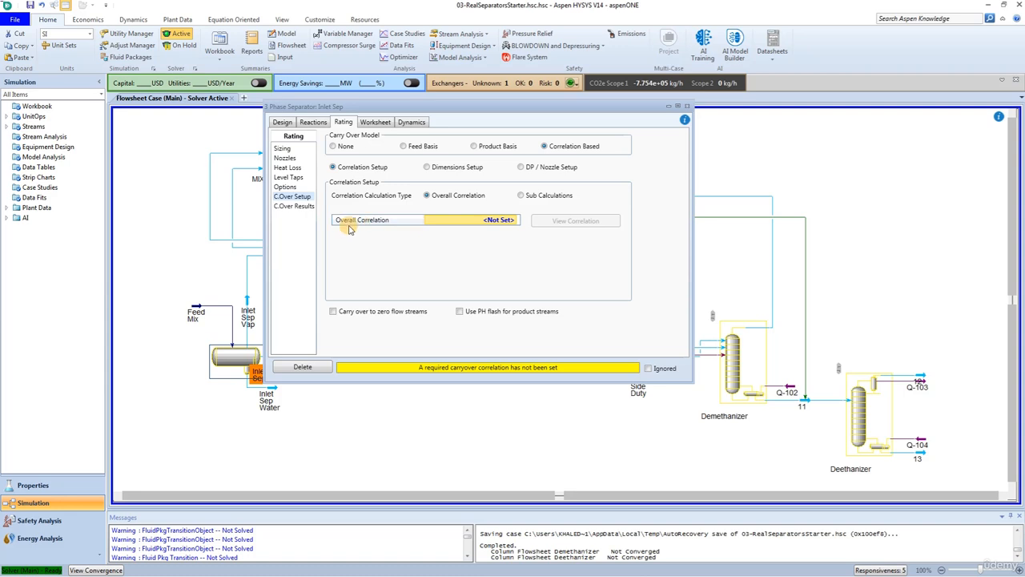
click(472, 221)
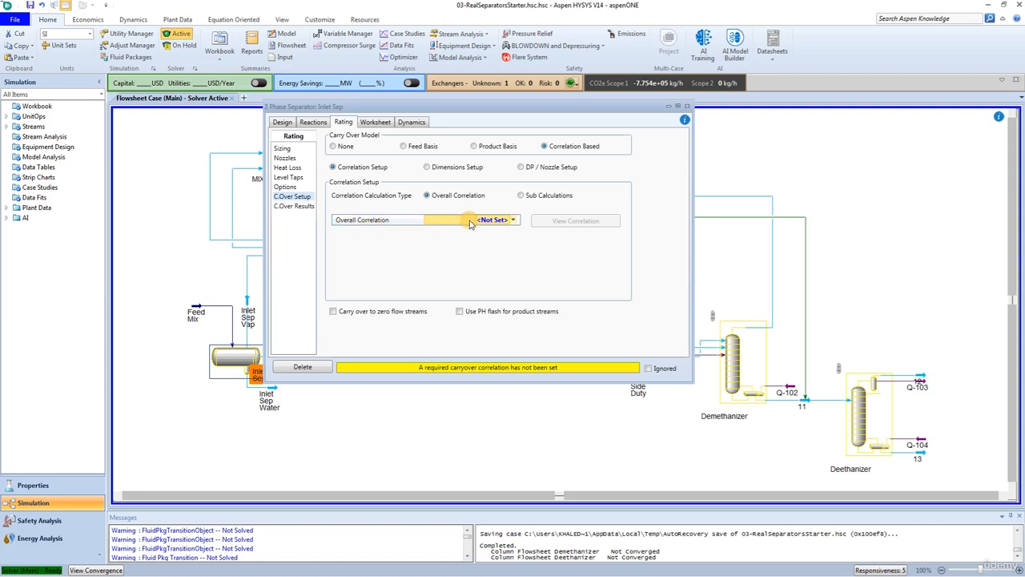
click(511, 221)
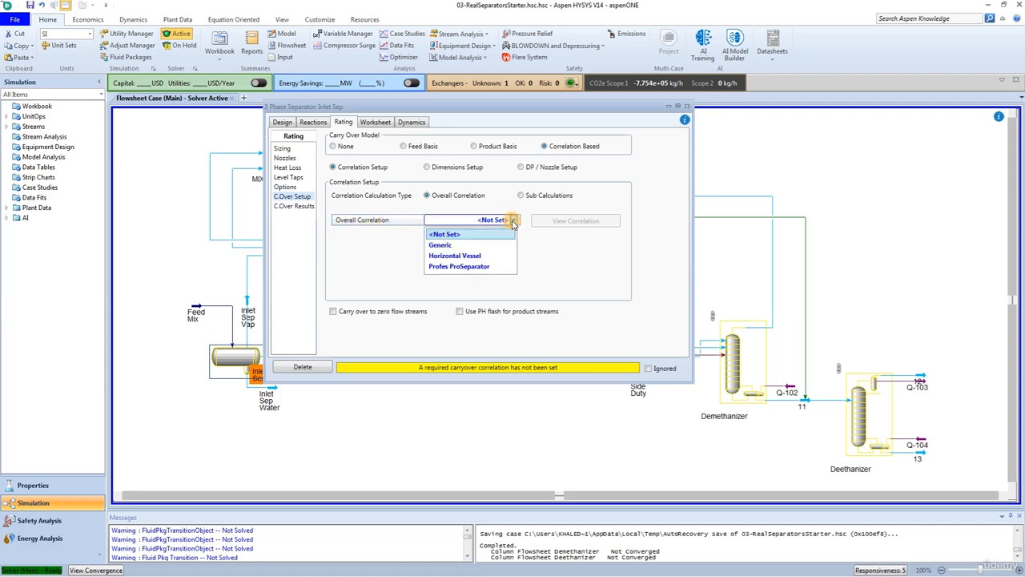
click(473, 267)
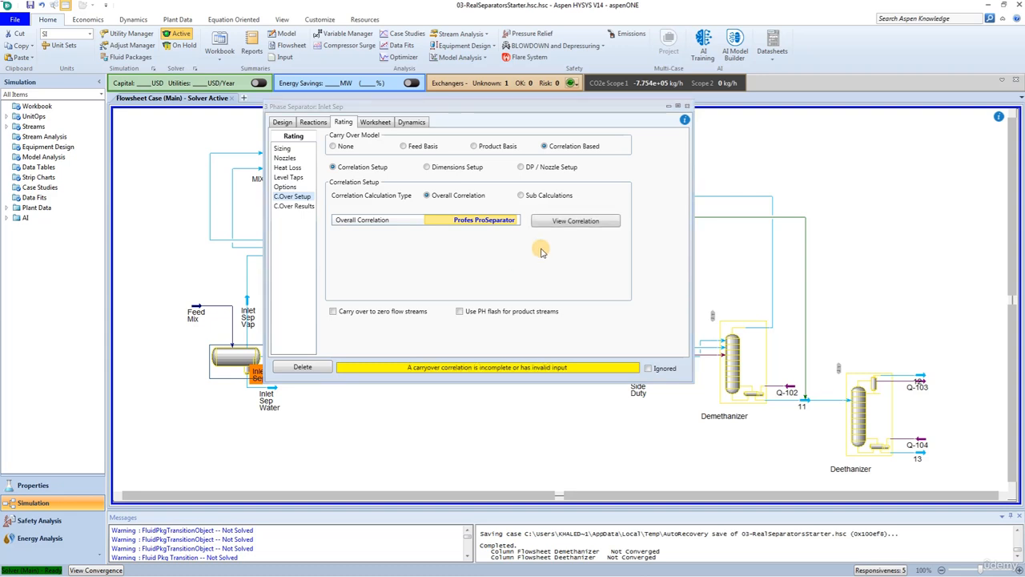
- In the Profes ProSeparator correlation, make the vapour exit device a mesh pad with 0 mm pad thickness
click(583, 224)
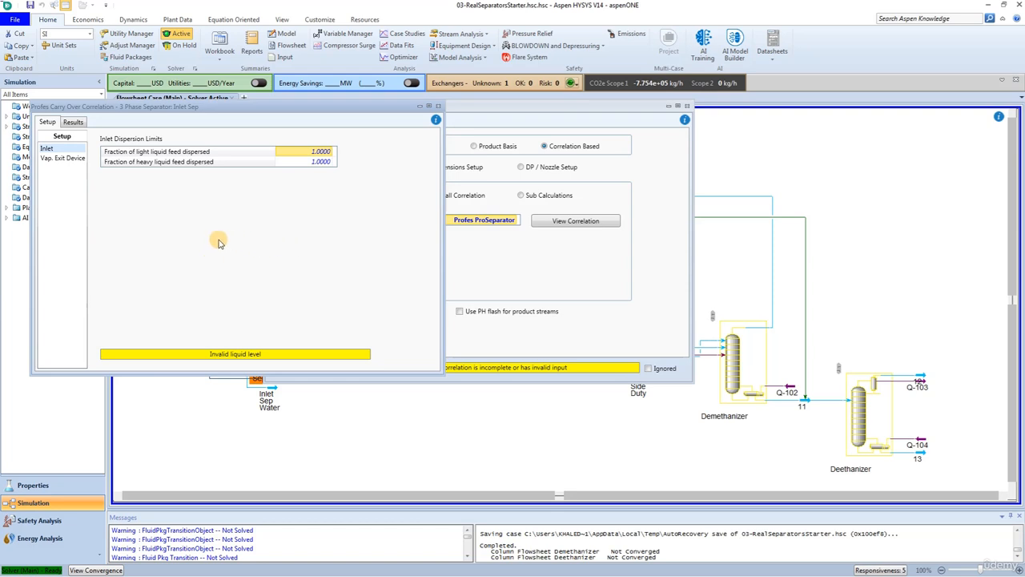
click(64, 160)
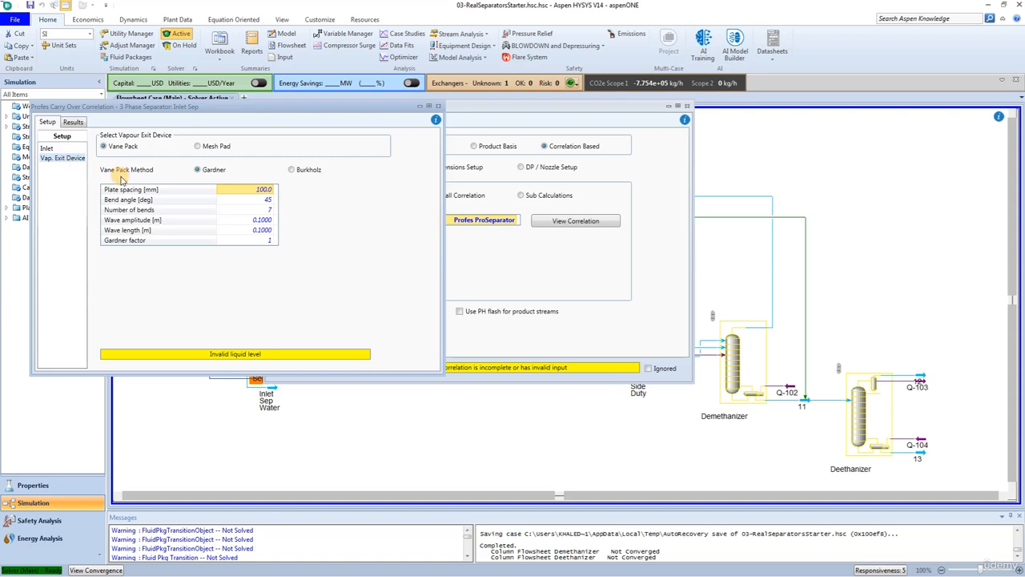
click(198, 146)
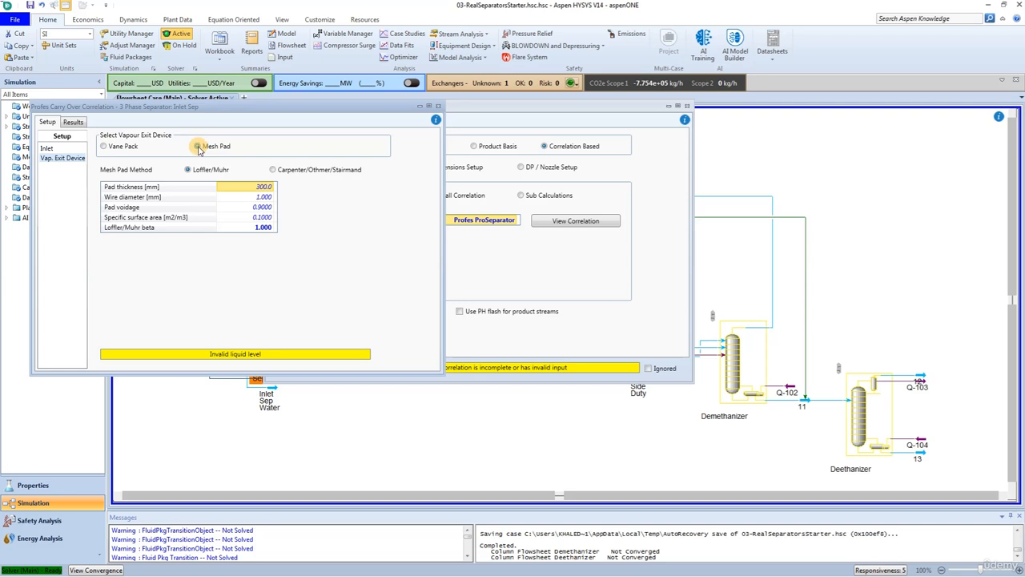
click(258, 188)
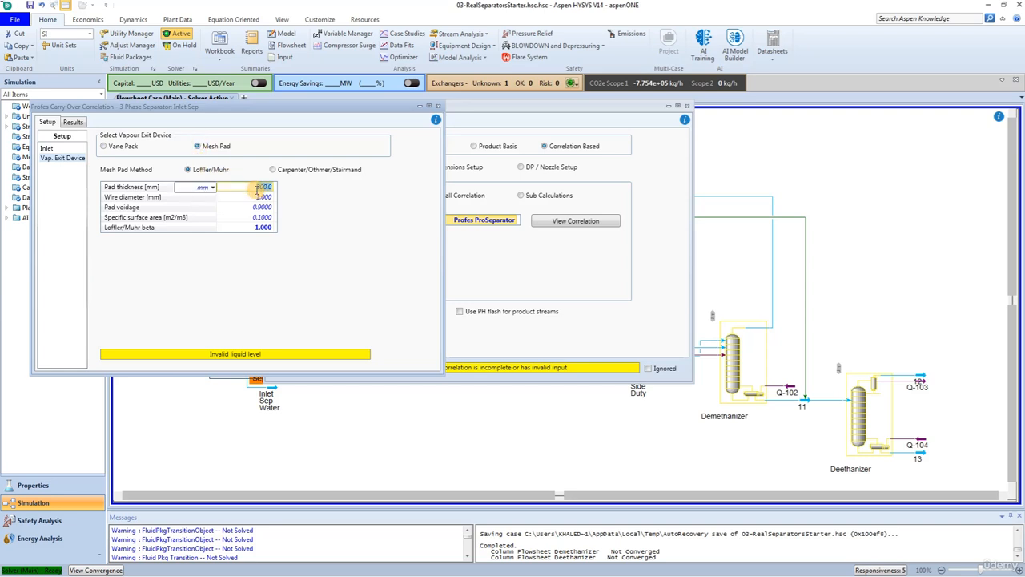
text(0)
key(Return)
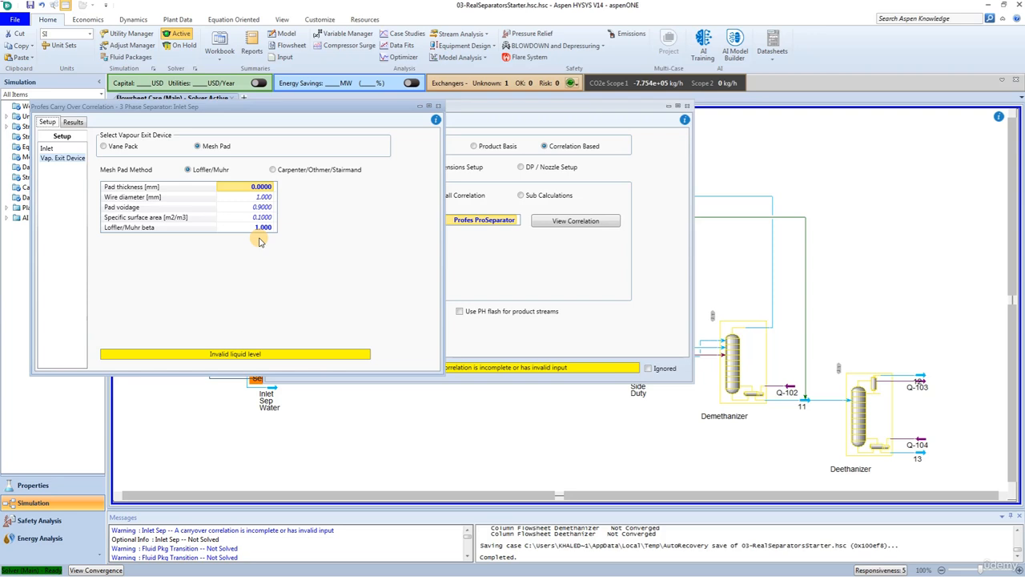
click(438, 106)
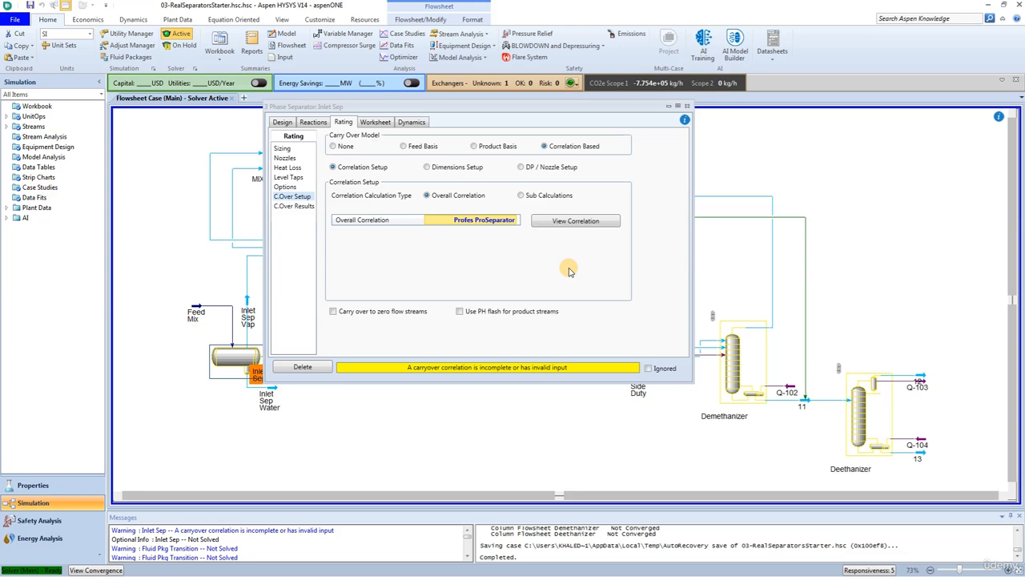
- In the carry over dimensions setup, set the vessel length to 5.486 m and the vessel diameter to 1.524 m
click(428, 168)
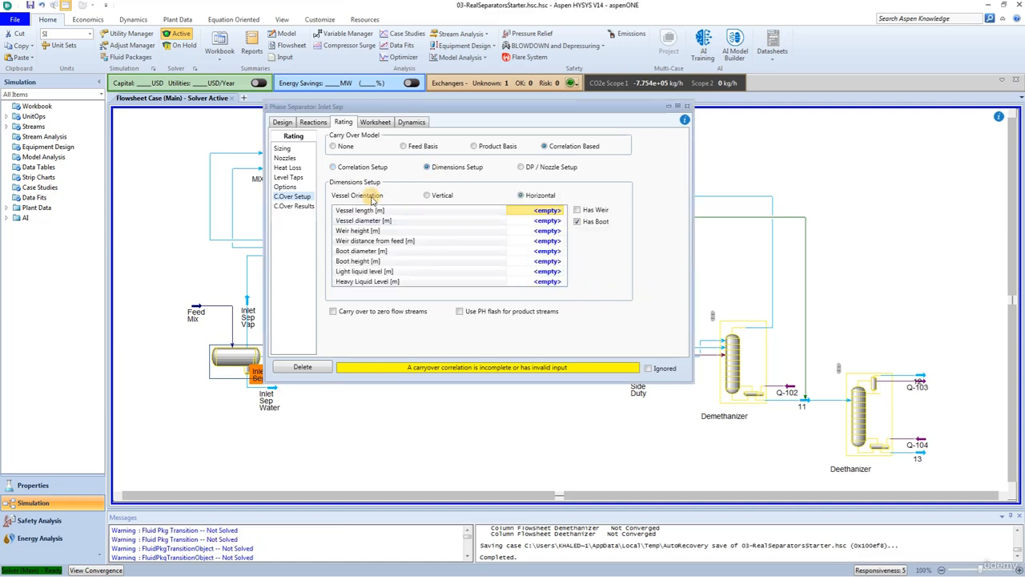
click(540, 211)
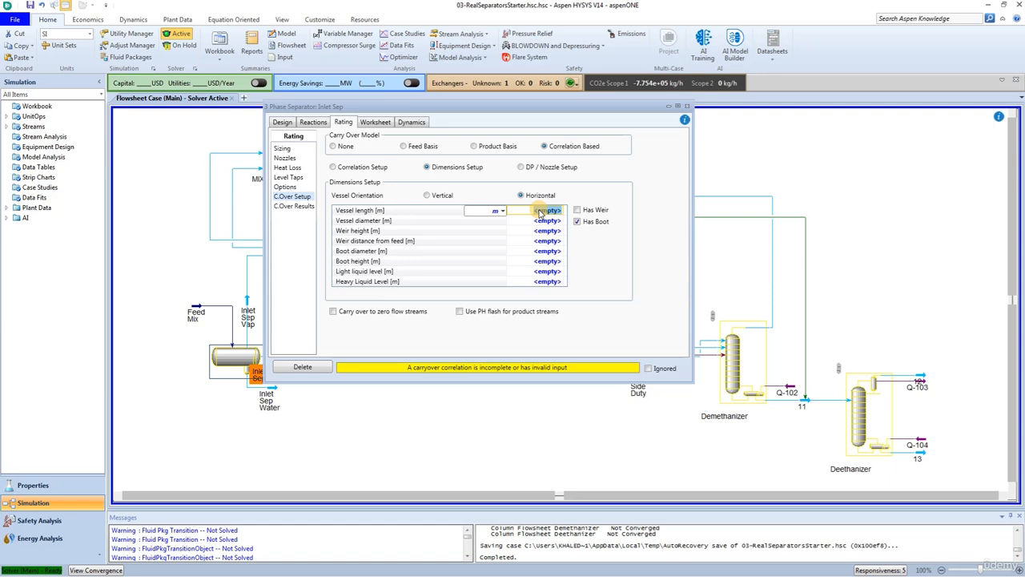
text(1)
text(.)
text(48)
text(6)
key(Return)
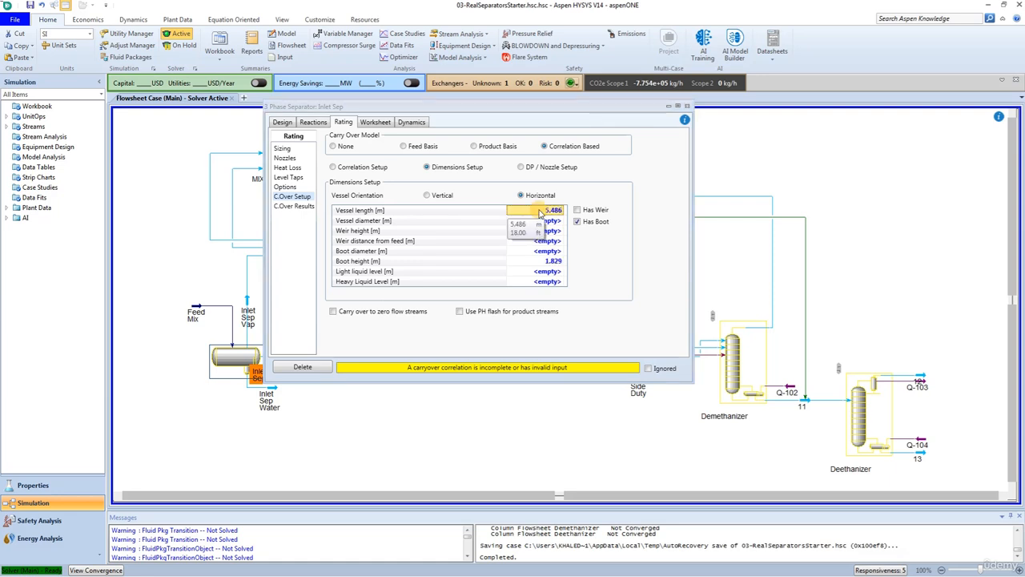
click(543, 222)
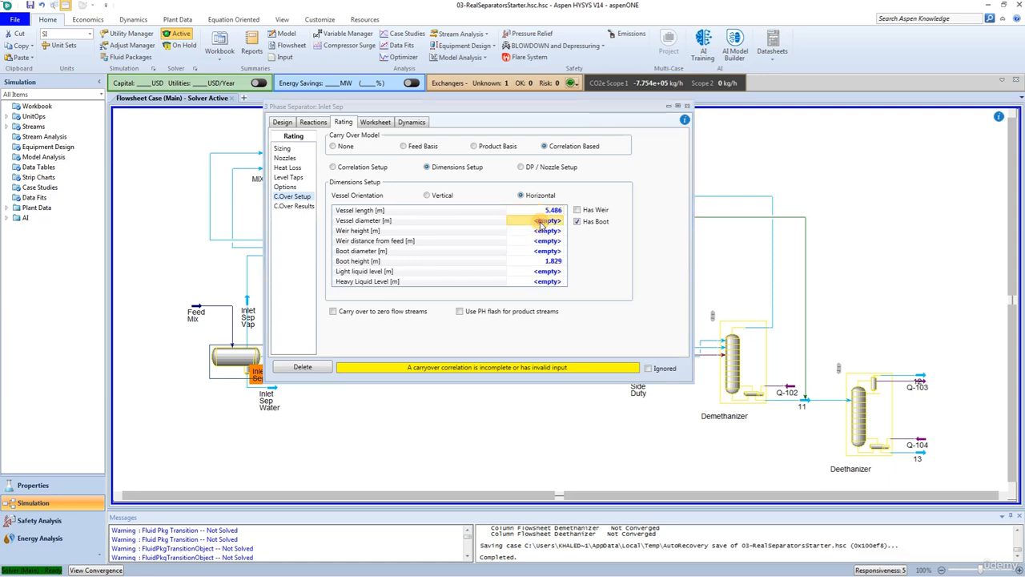
text(1)
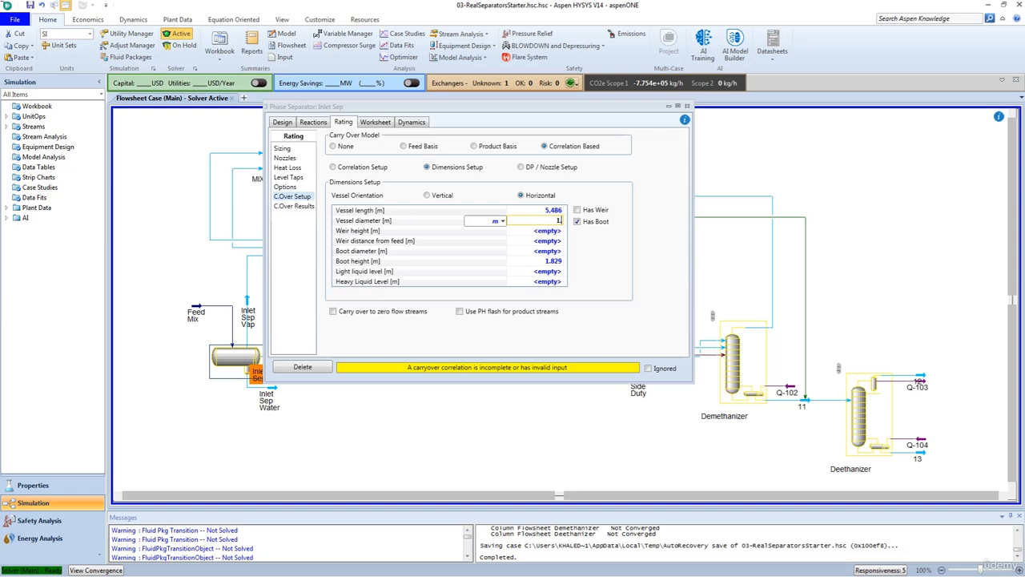
text(.524)
key(Return)
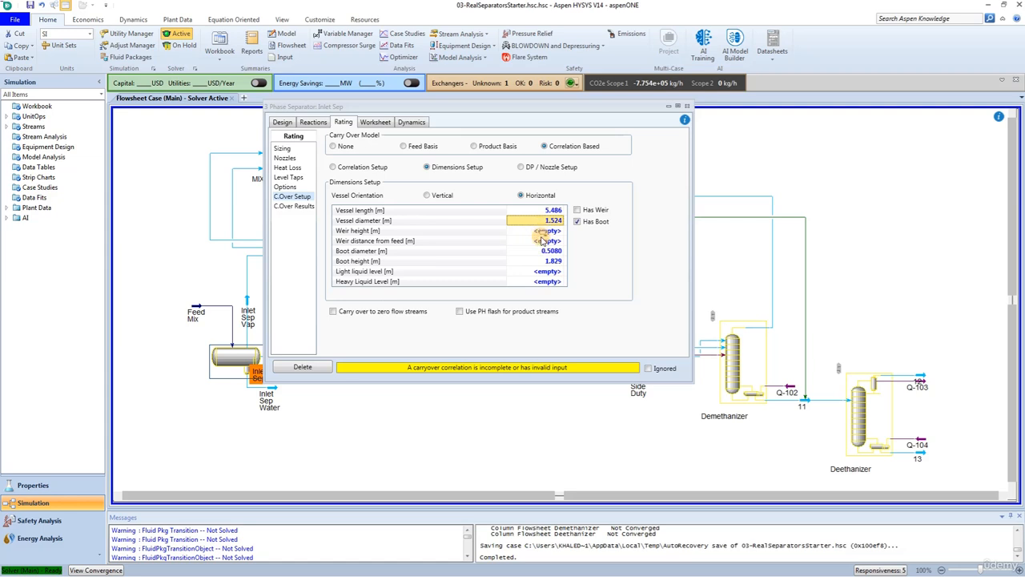
- Set the light liquid level to 0.762 m in the carry over dimensions setup
click(544, 273)
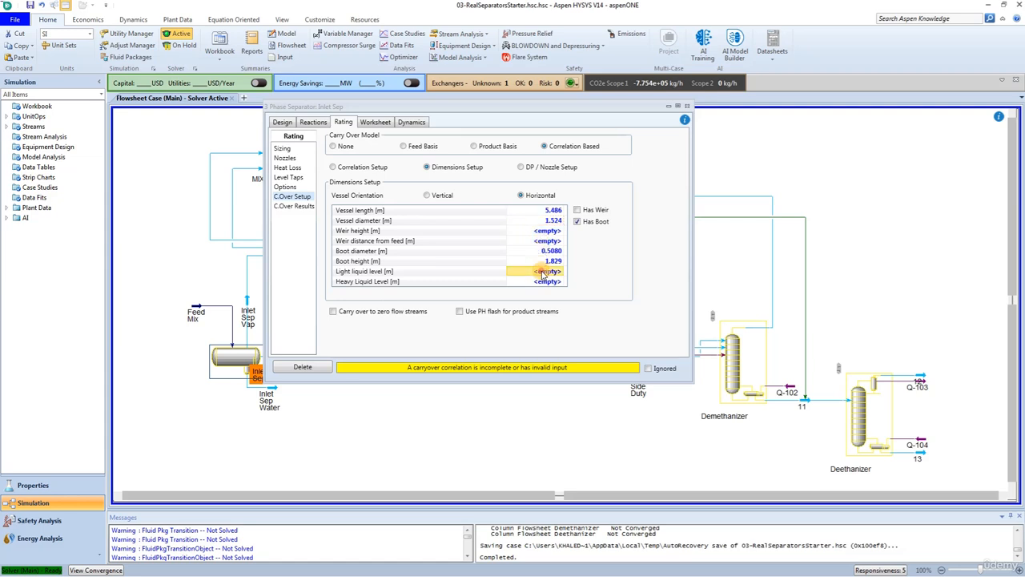
click(542, 273)
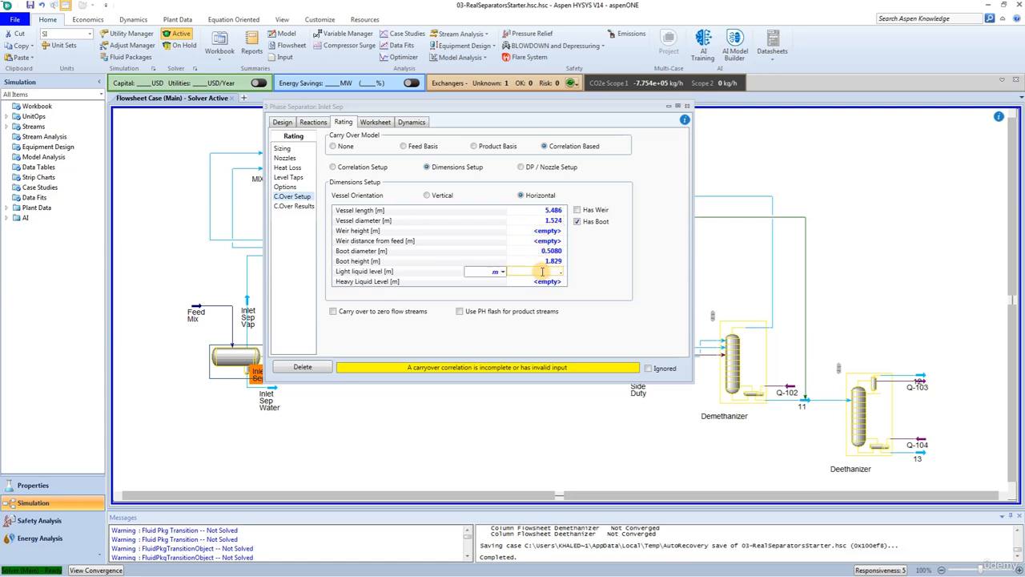
text(.762)
key(Return)
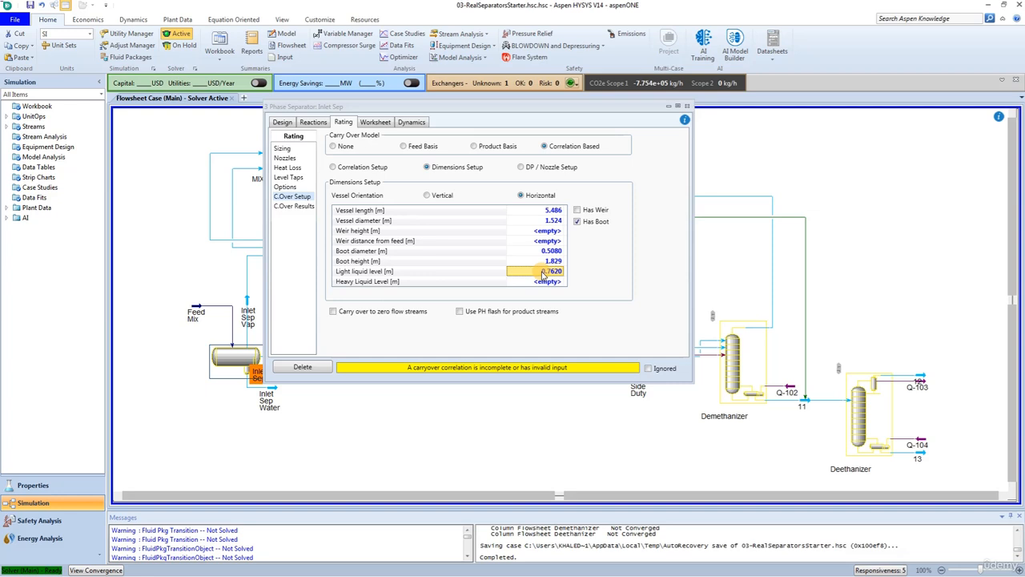
- In the carry over DP / Nozzle setup, set the nozzle location to 0 m for Feed Mix and 5.029 m for Inlet Sep Vap
click(520, 167)
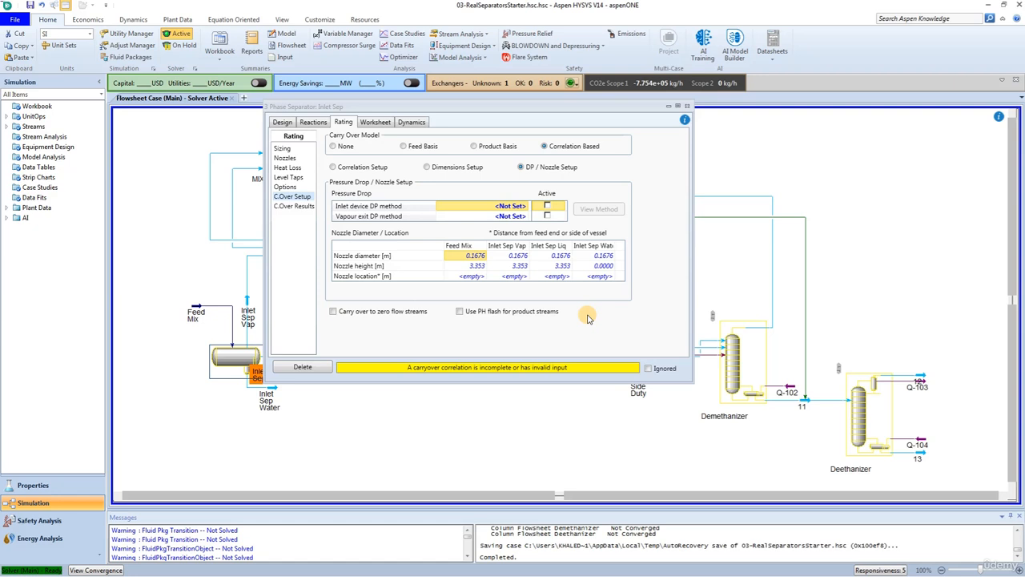
click(472, 278)
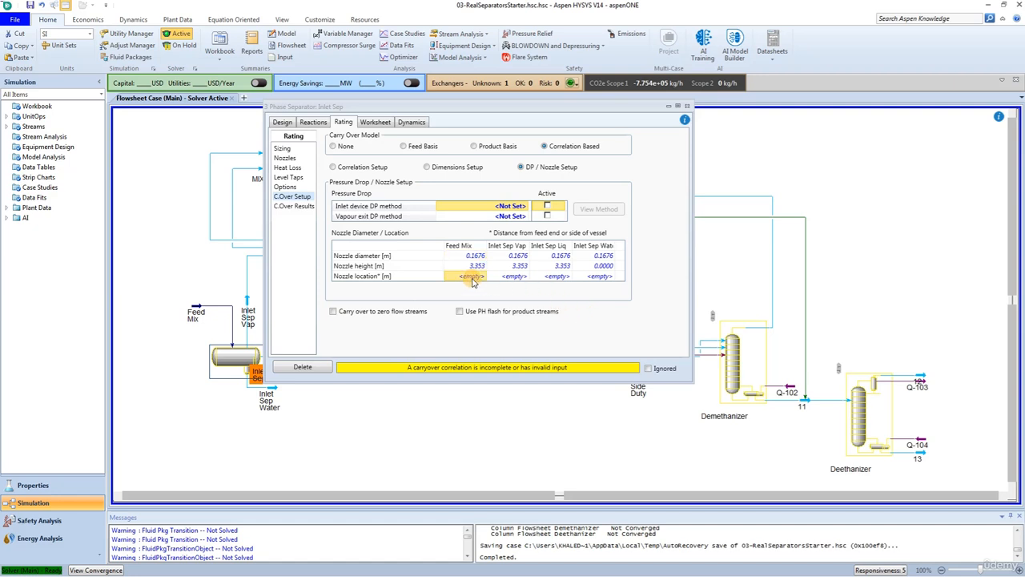
text(0)
key(Return)
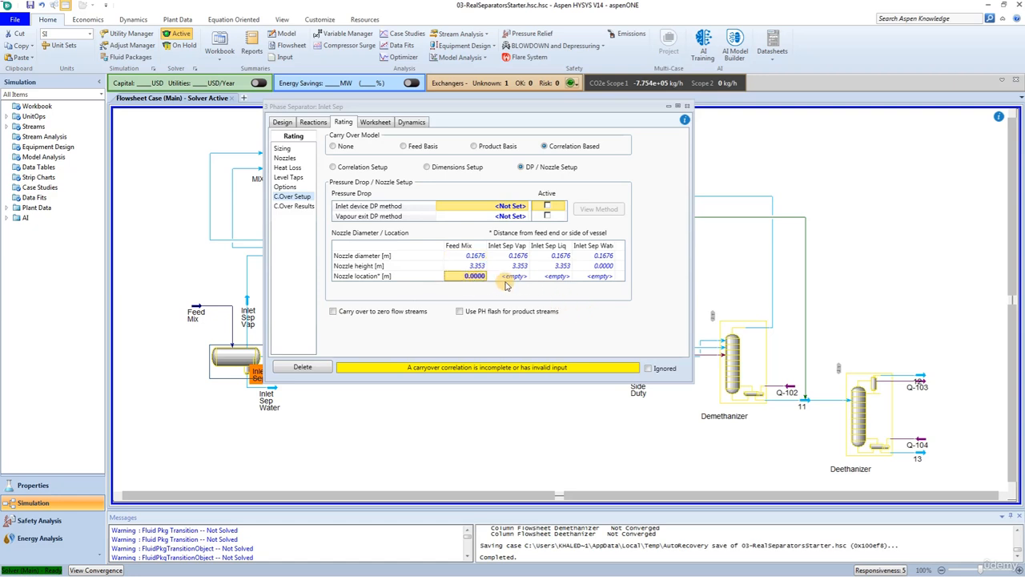
click(511, 278)
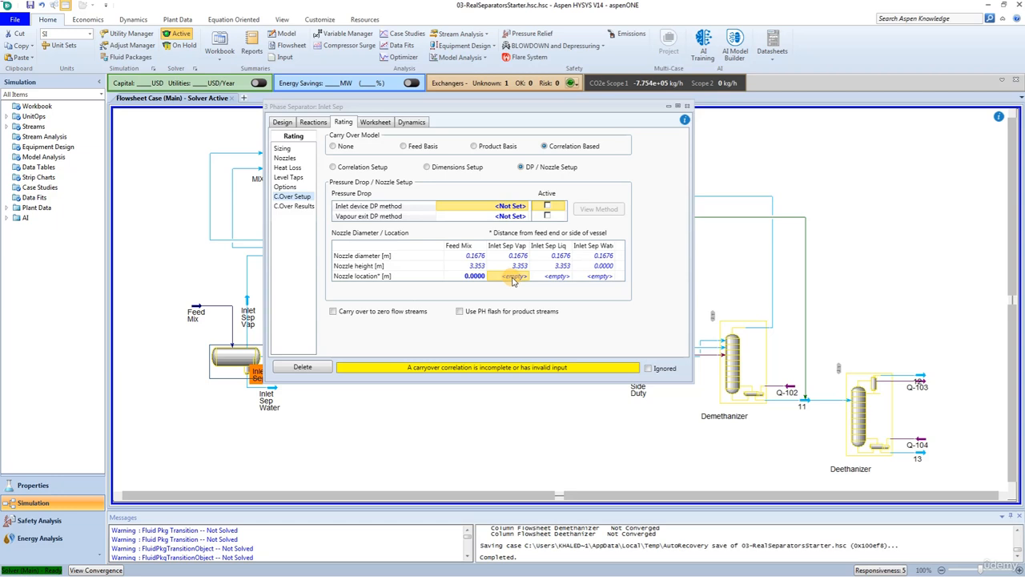
text(5.02)
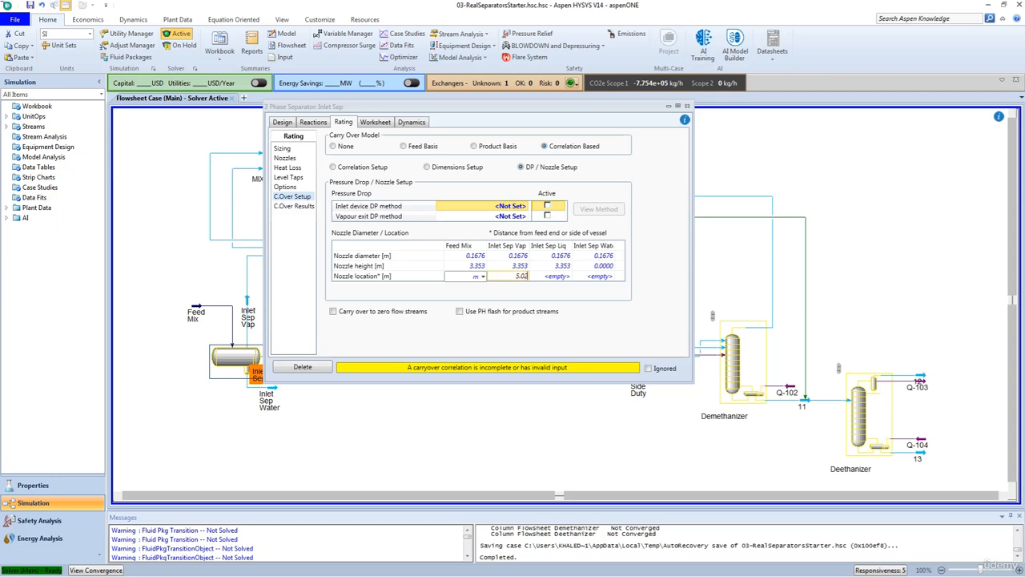
text(9)
key(Return)
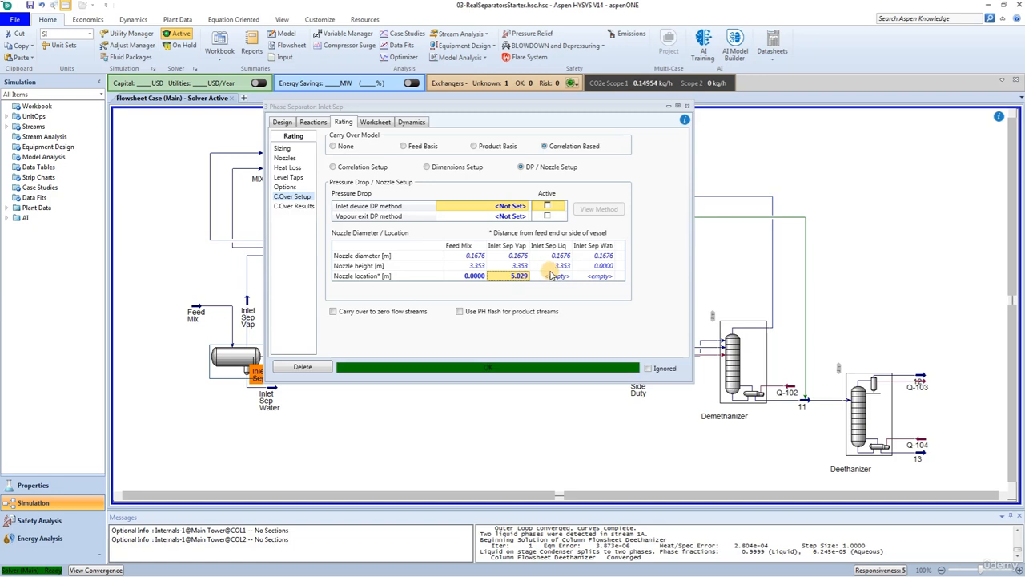
- Set the nozzle location to 5.486 m for Inlet Sep Liq and 4.267 m for Inlet Sep Water
click(556, 276)
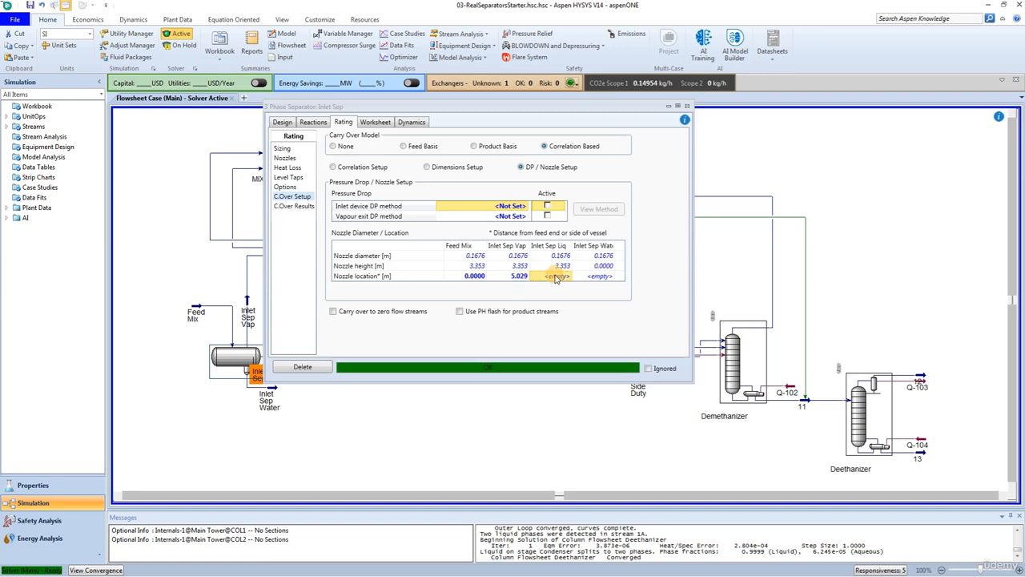
text(5)
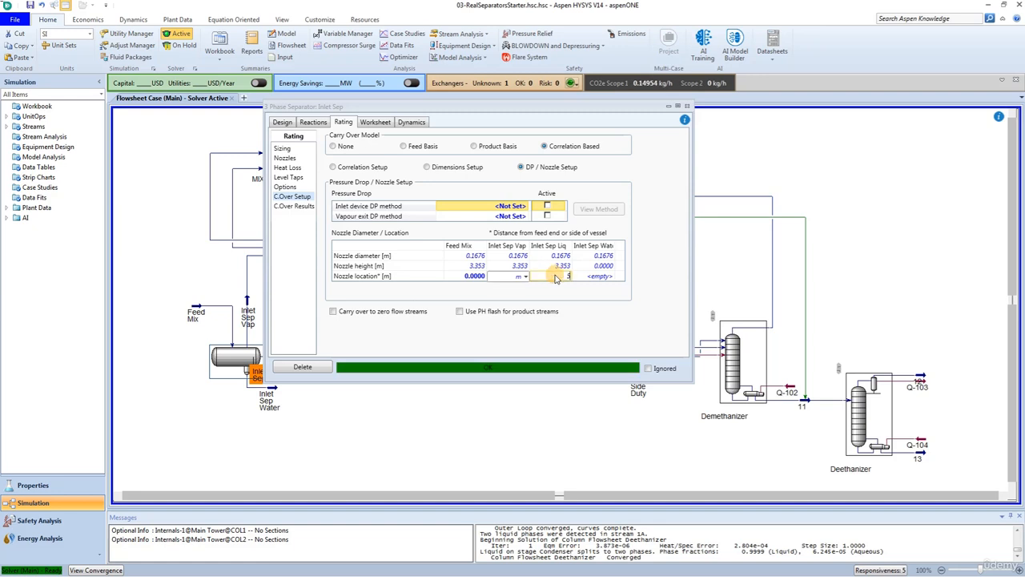
text(.486)
key(Return)
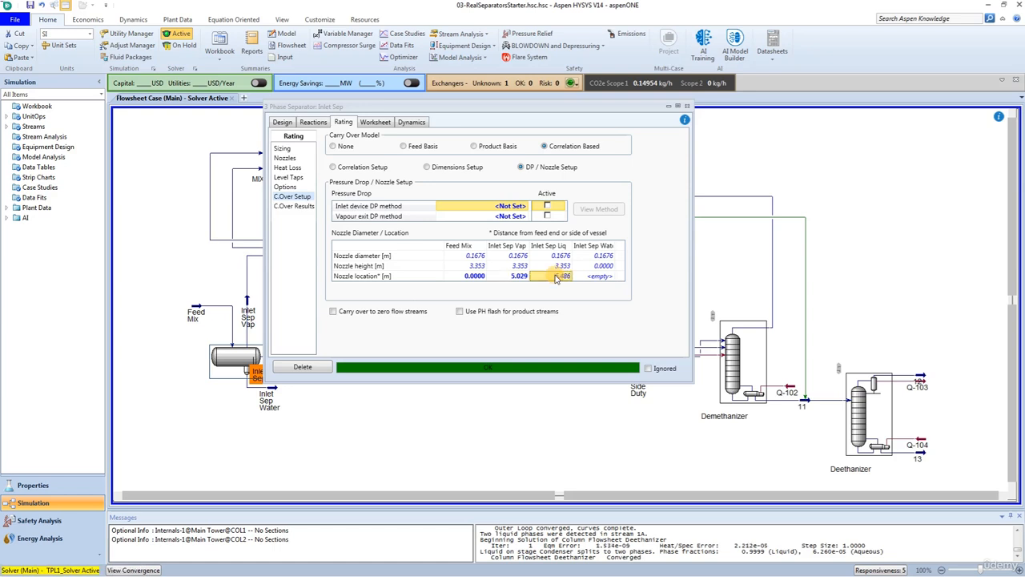
click(605, 277)
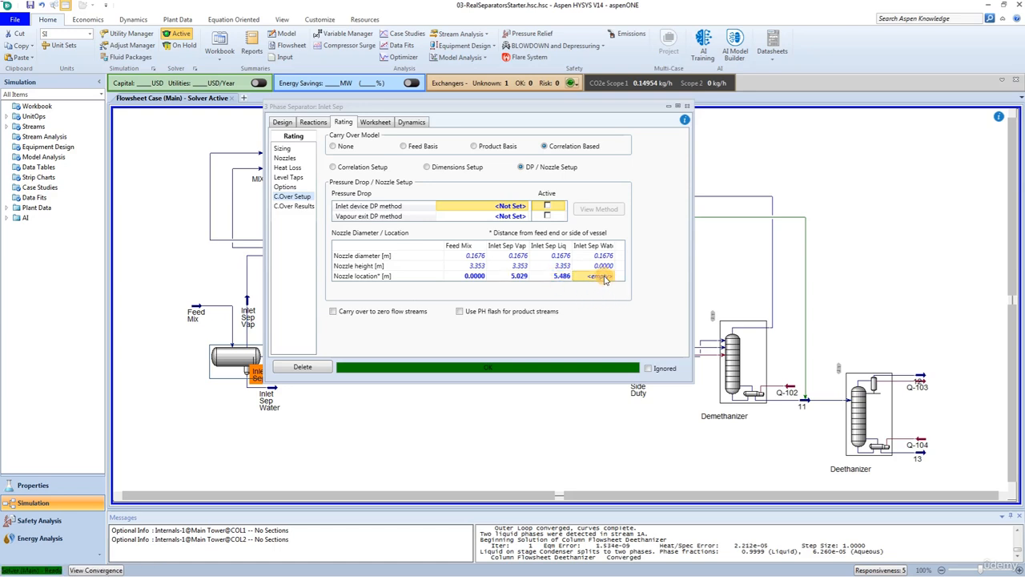
click(605, 276)
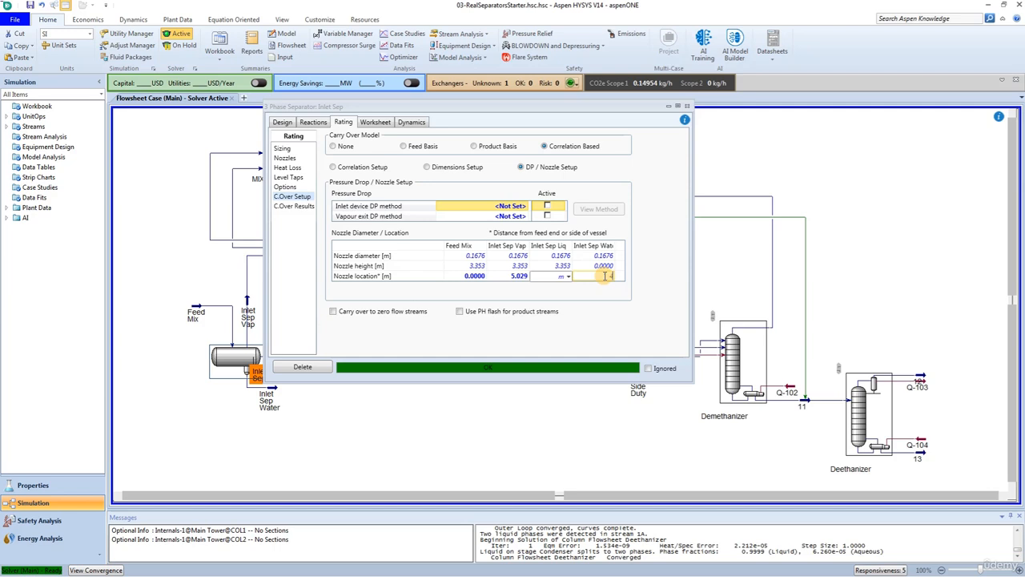
text(4.267)
key(Return)
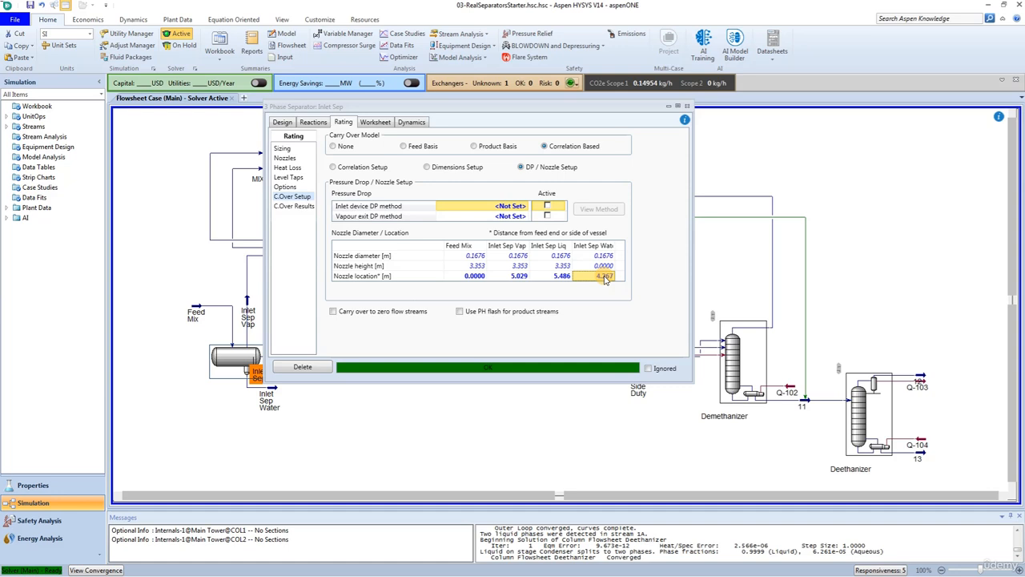
- Review the correlation-based carry over results and compare them with the separator's stream conditions
click(295, 207)
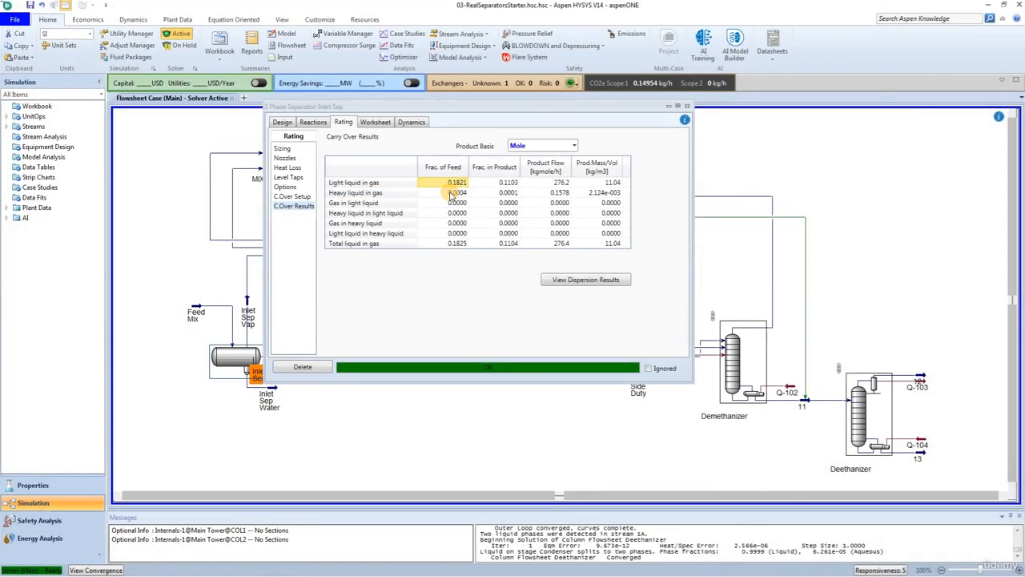
click(378, 124)
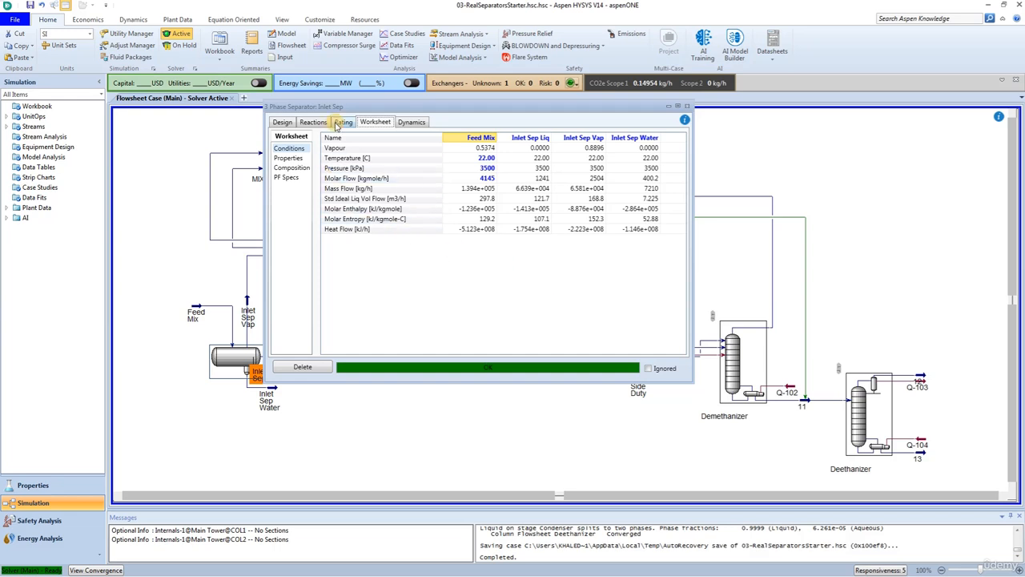
click(341, 122)
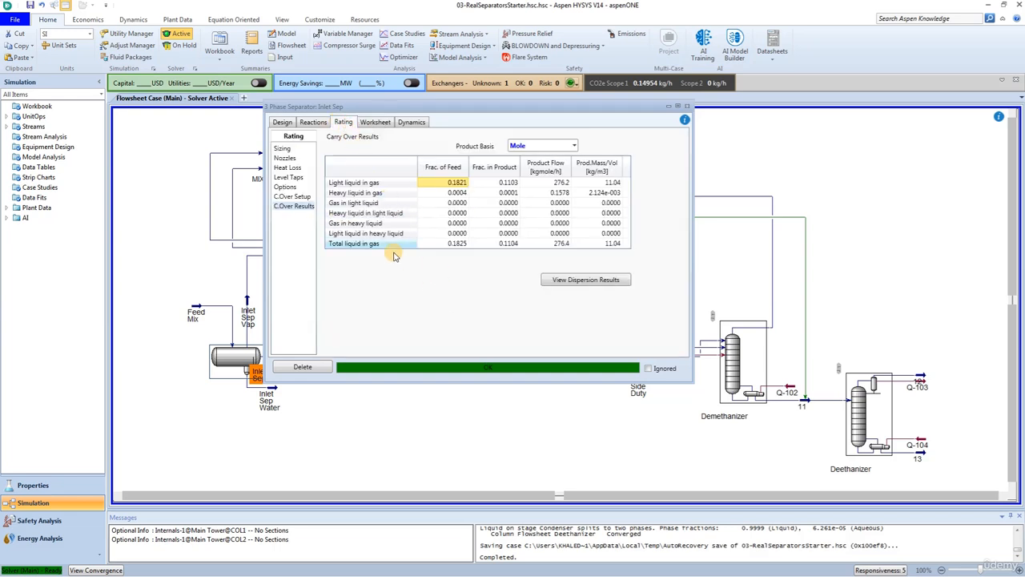
- In the Profes ProSeparator correlation's vapour exit device setup, set the mesh pad thickness to 100 mm
click(285, 197)
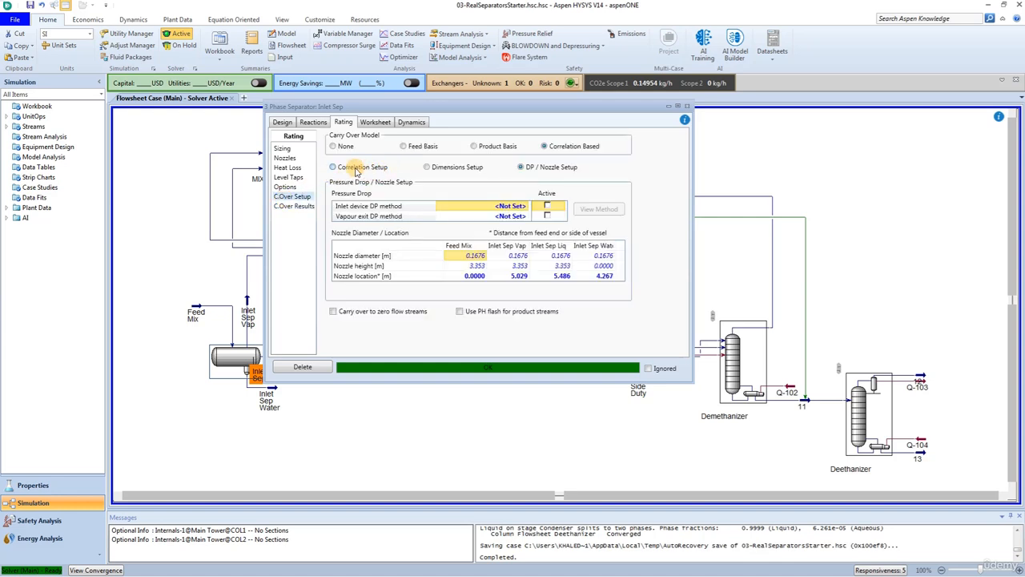
click(356, 169)
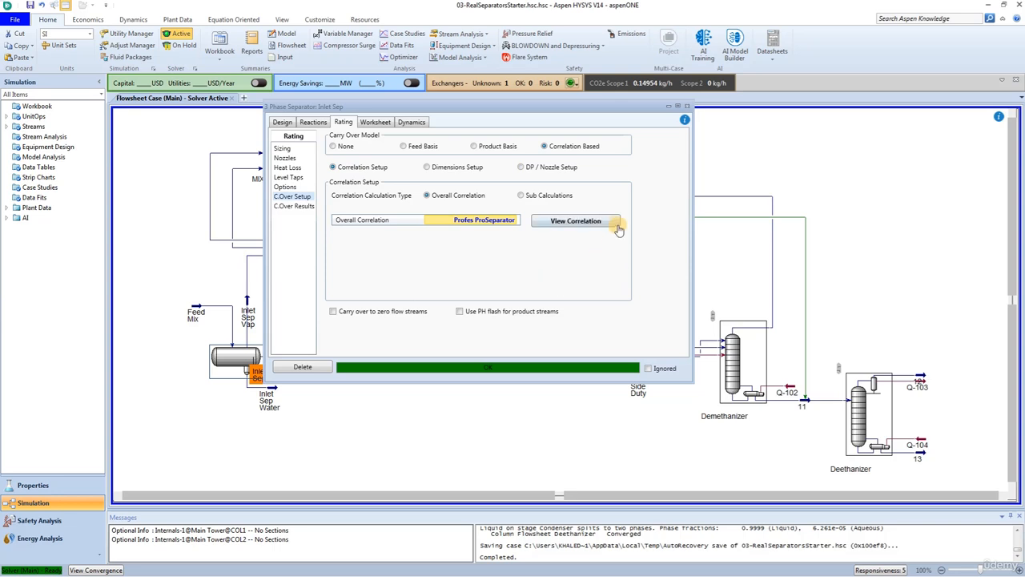
click(573, 224)
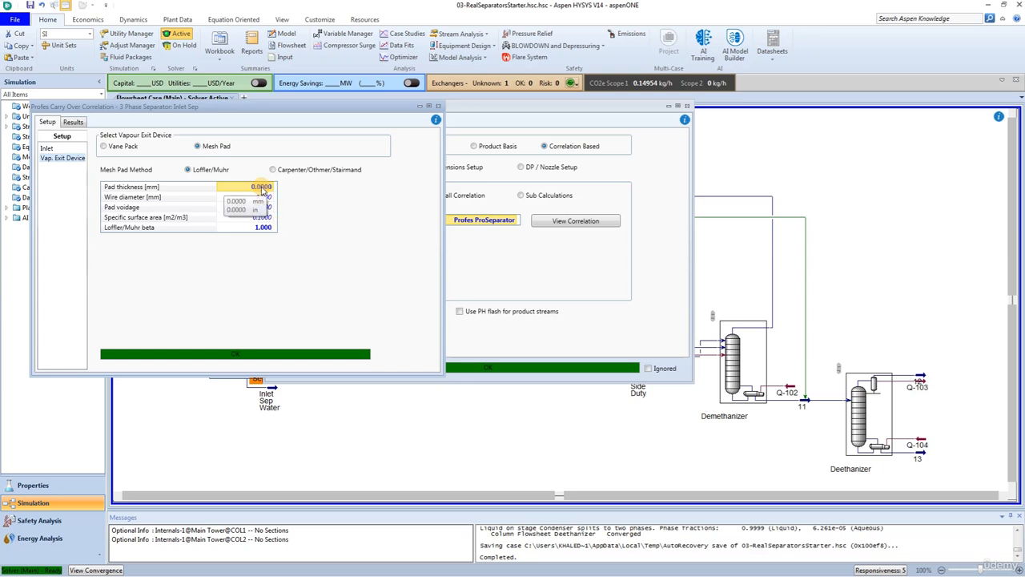
text(100)
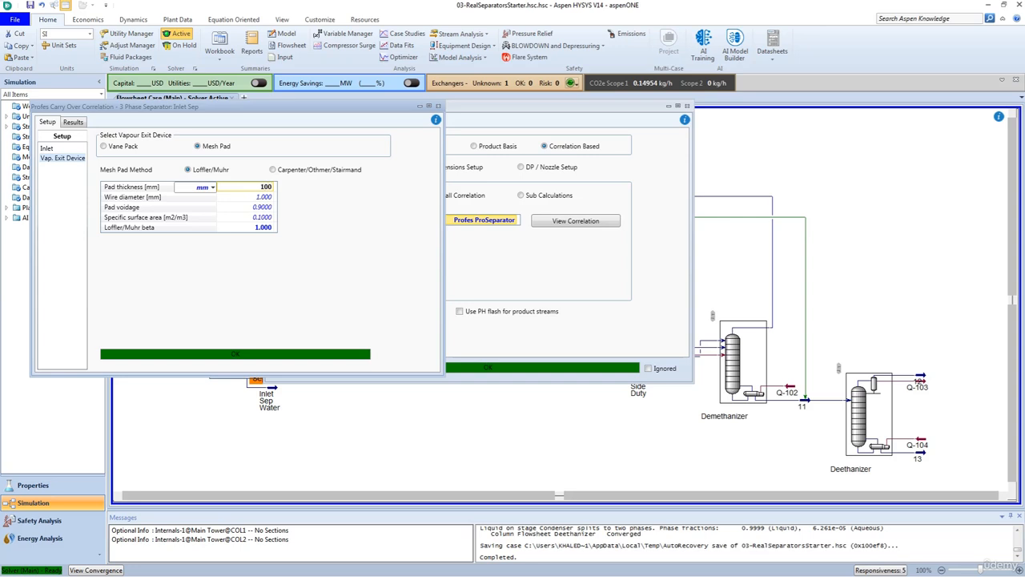
key(Return)
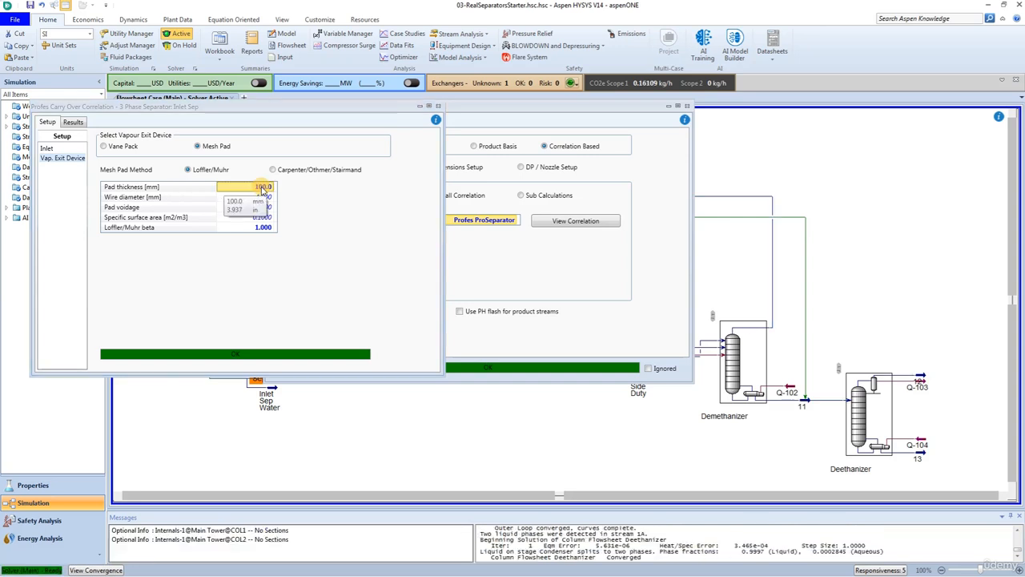
- Examine the correlation's inlet results, mesh pad summary and mesh pad efficiency by droplet diameter
click(72, 123)
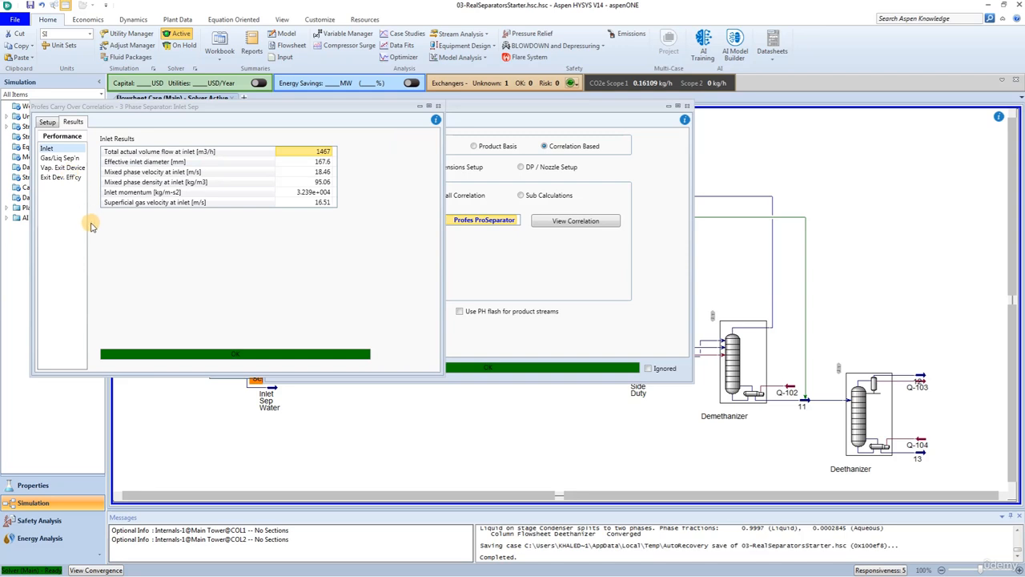
click(52, 169)
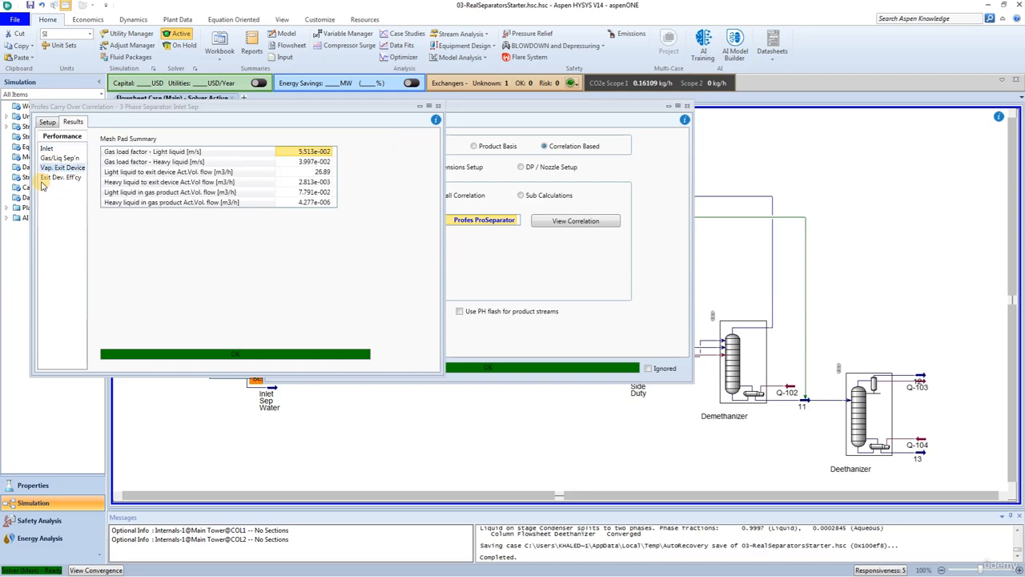
click(58, 179)
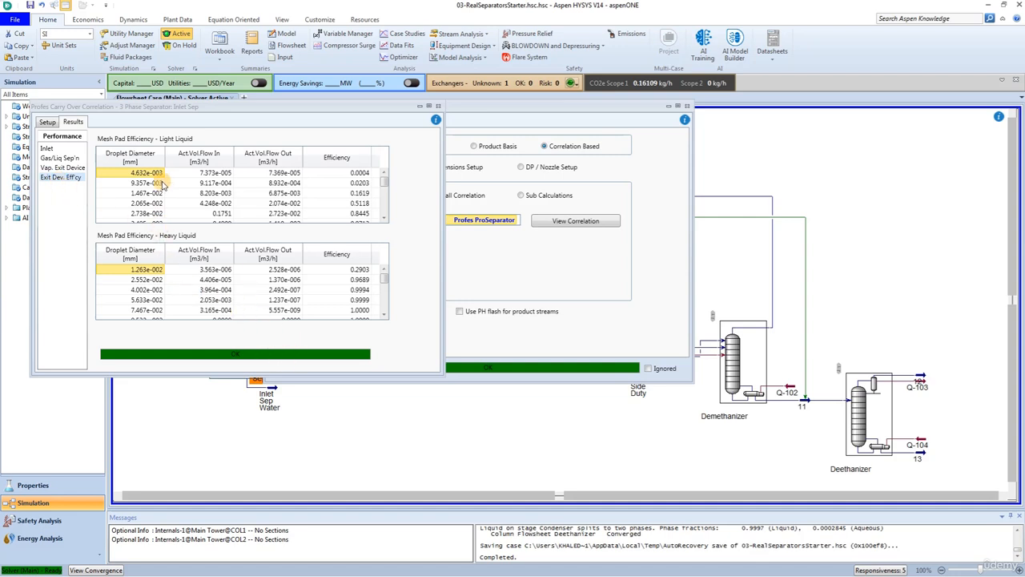
scroll(124, 202, down, 2)
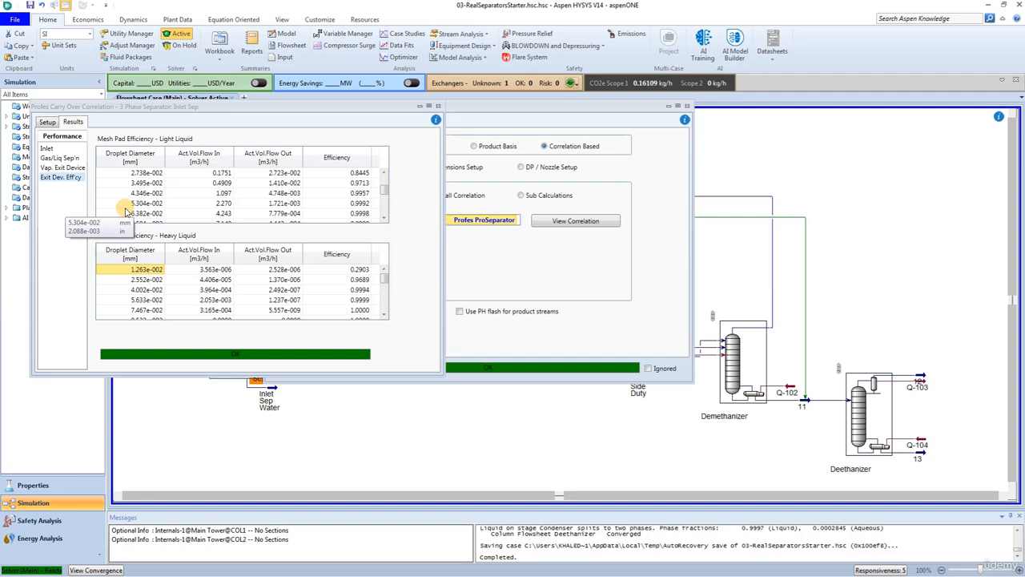
click(360, 214)
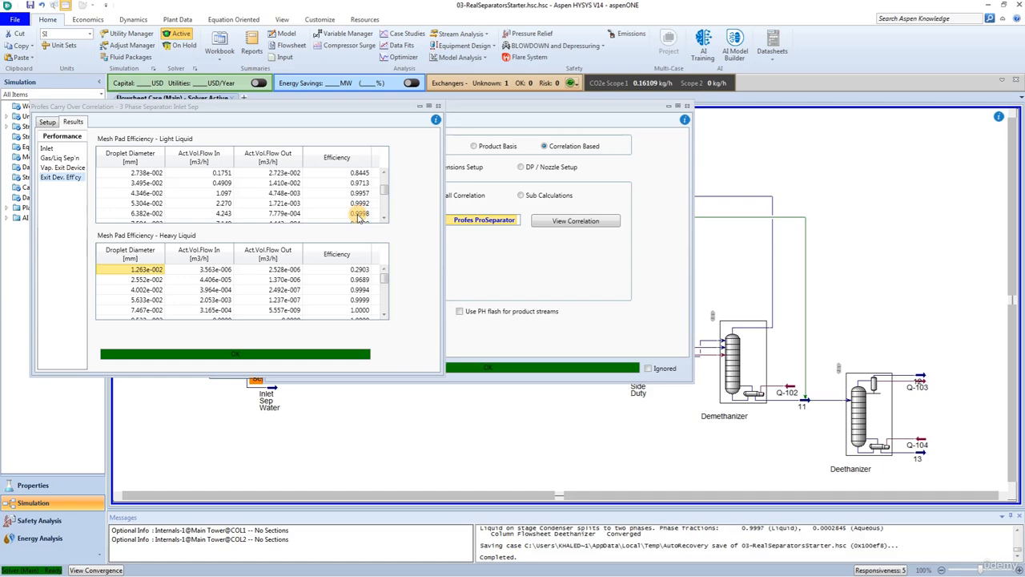